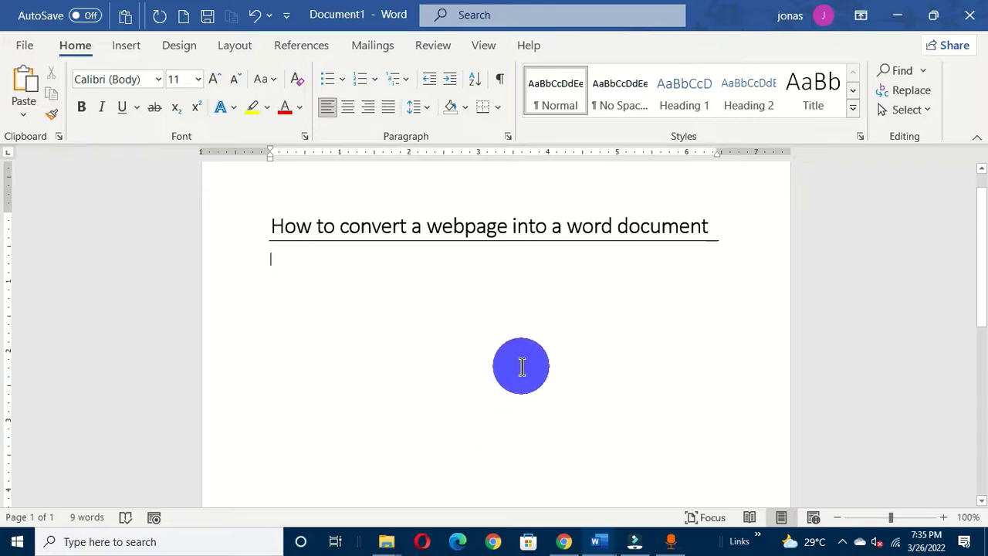
Step: Switch to Chrome and look through the whole blog article "The top 10 reasons to switch to the new Microsoft Edge"
click(563, 543)
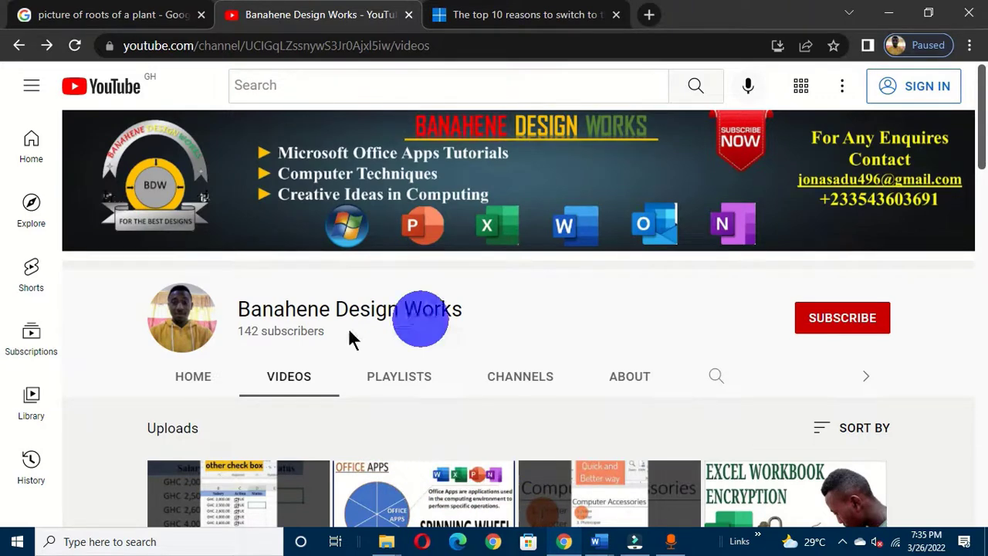
click(524, 21)
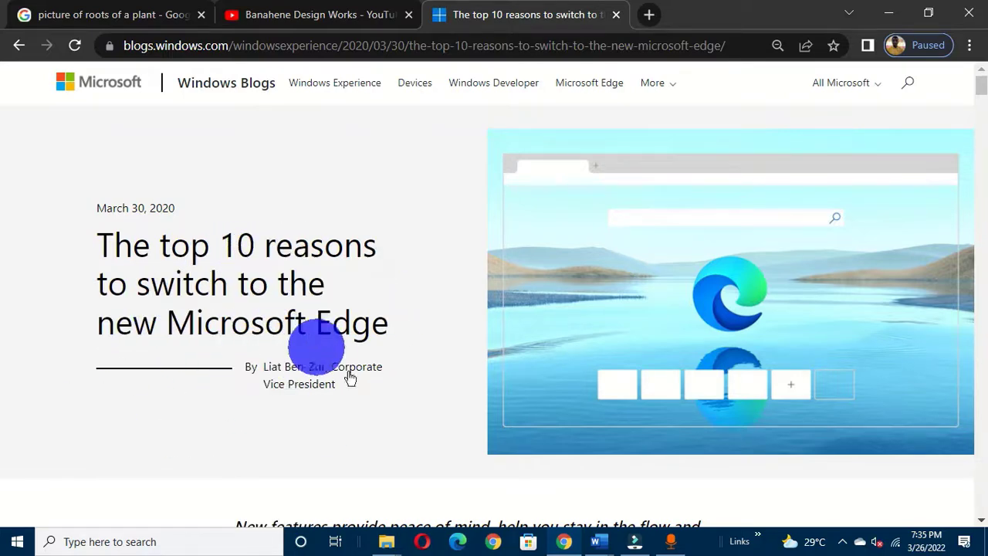
scroll(872, 241, down, 2)
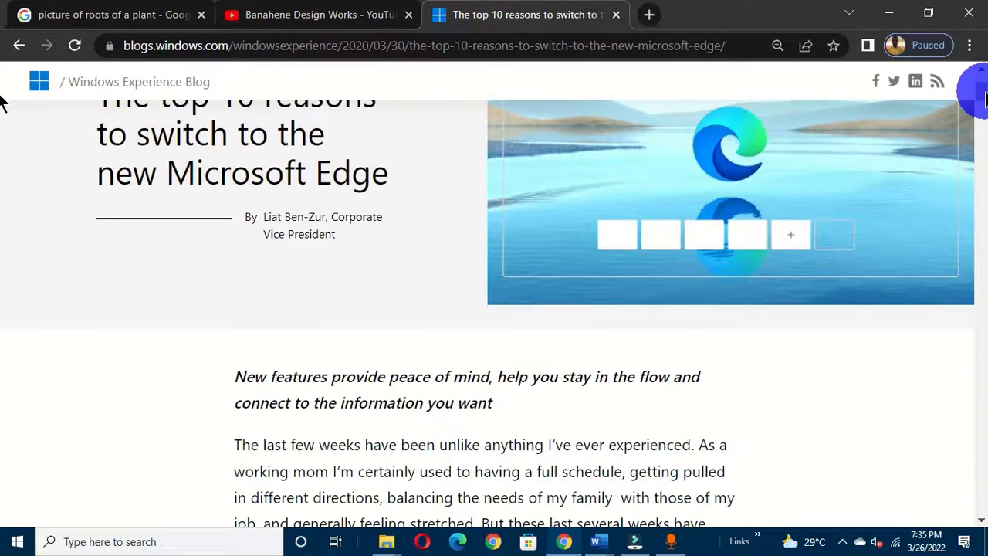
drag(983, 99, 908, 337)
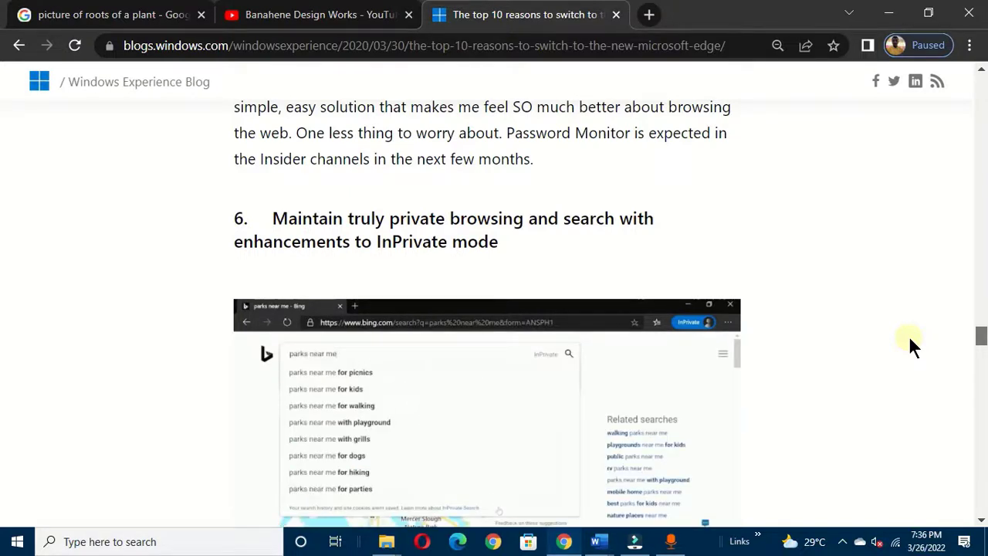
drag(909, 335, 900, 393)
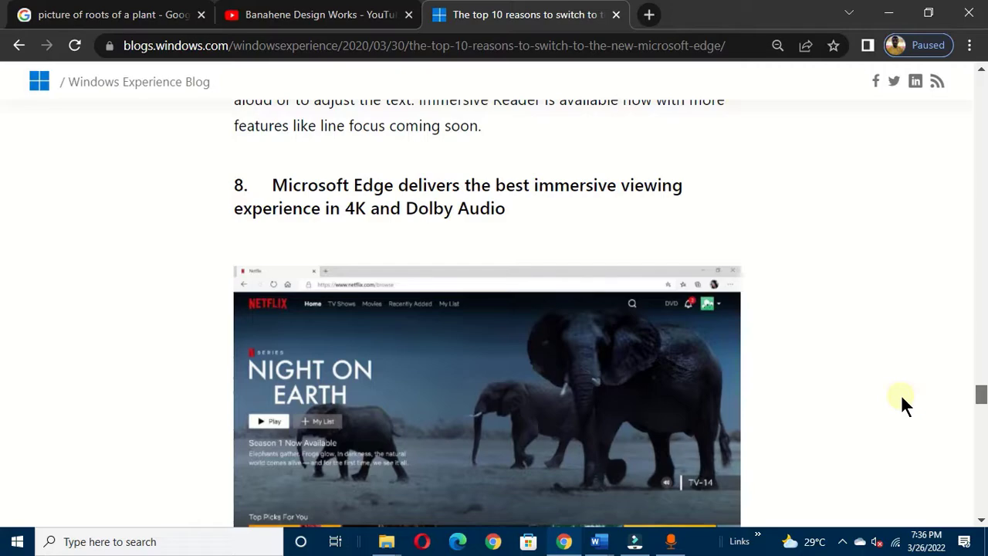
scroll(900, 394, down, 1)
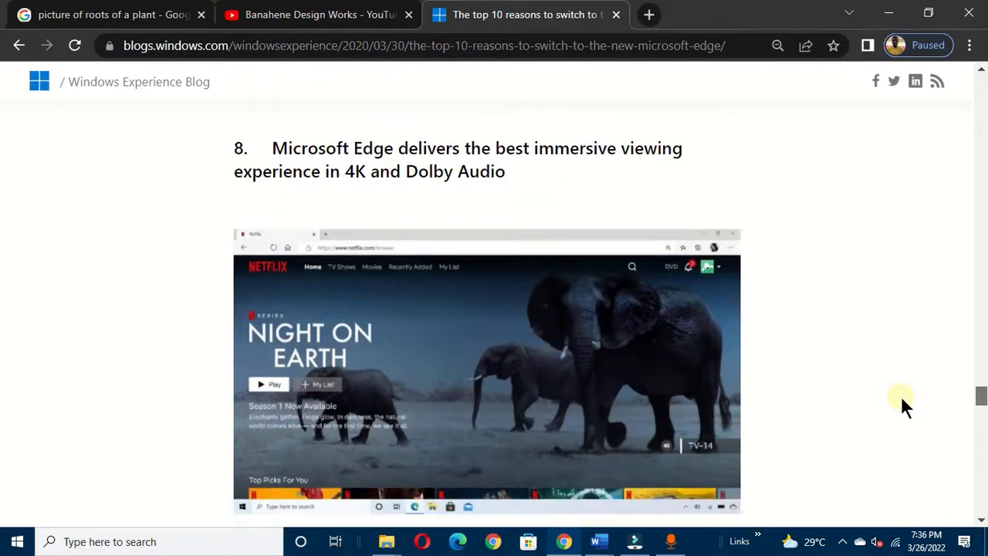
scroll(900, 395, down, 15)
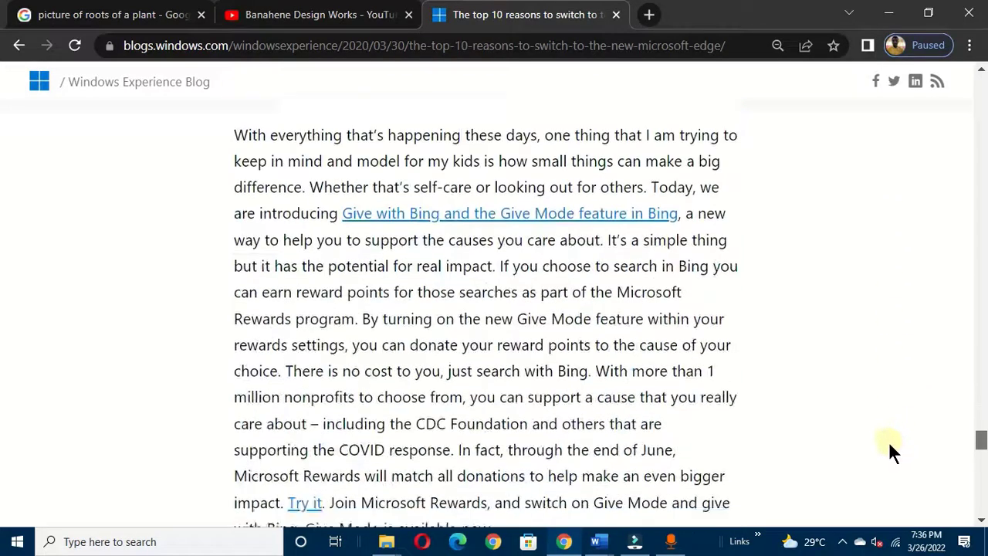
scroll(887, 453, down, 15)
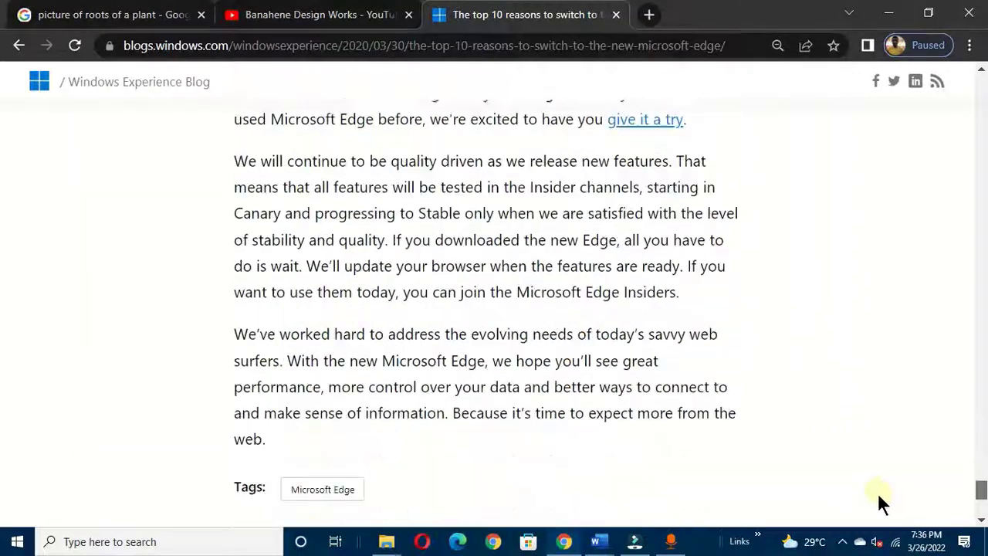
scroll(877, 494, down, 5)
scroll(880, 438, up, 20)
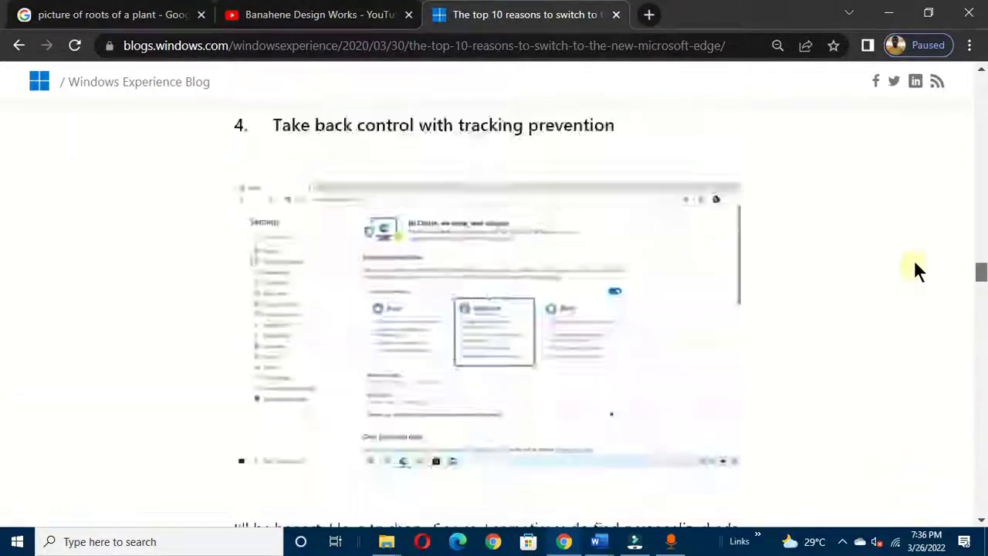
scroll(916, 267, up, 10)
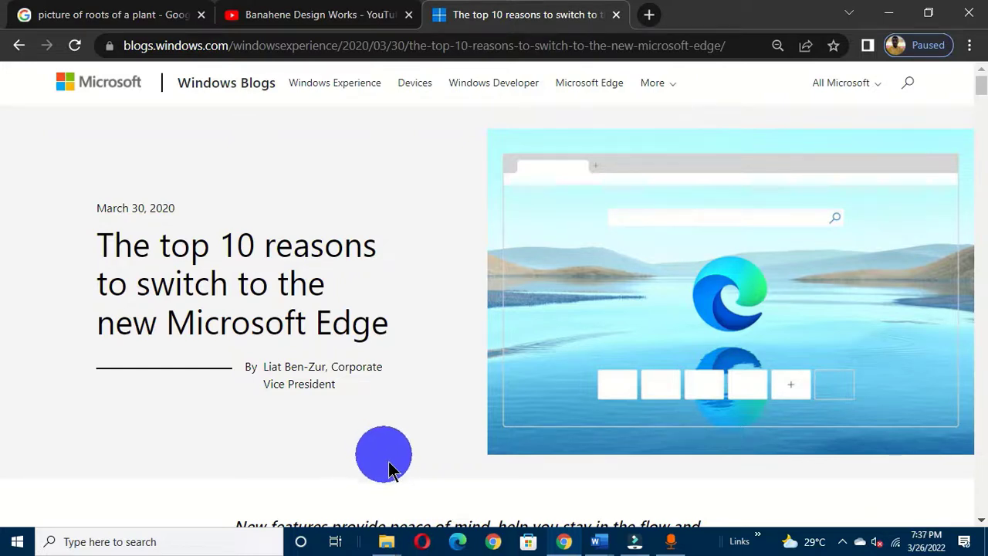
Step: Copy the full web address of the Microsoft Edge blog article and switch back to the Word document
key(alt+d)
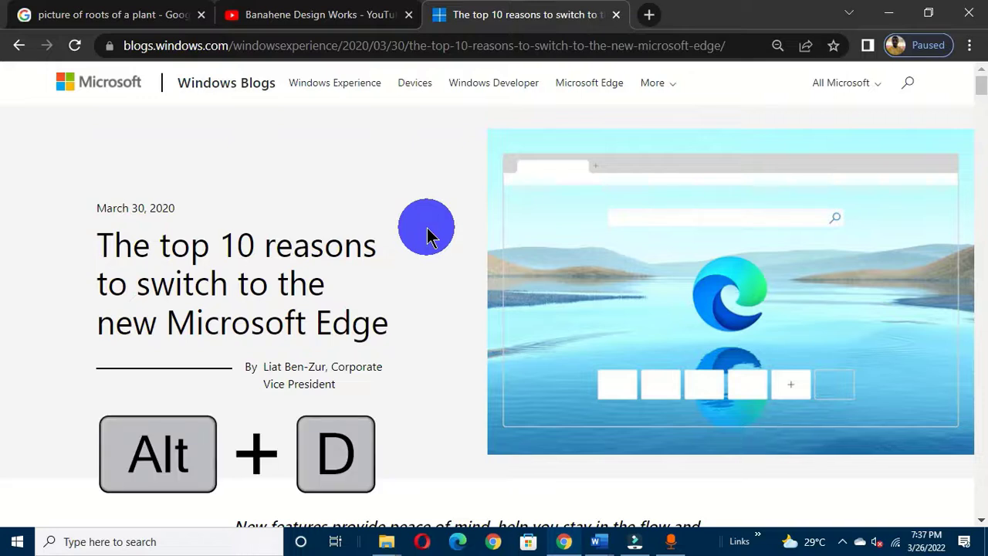
key(alt+d)
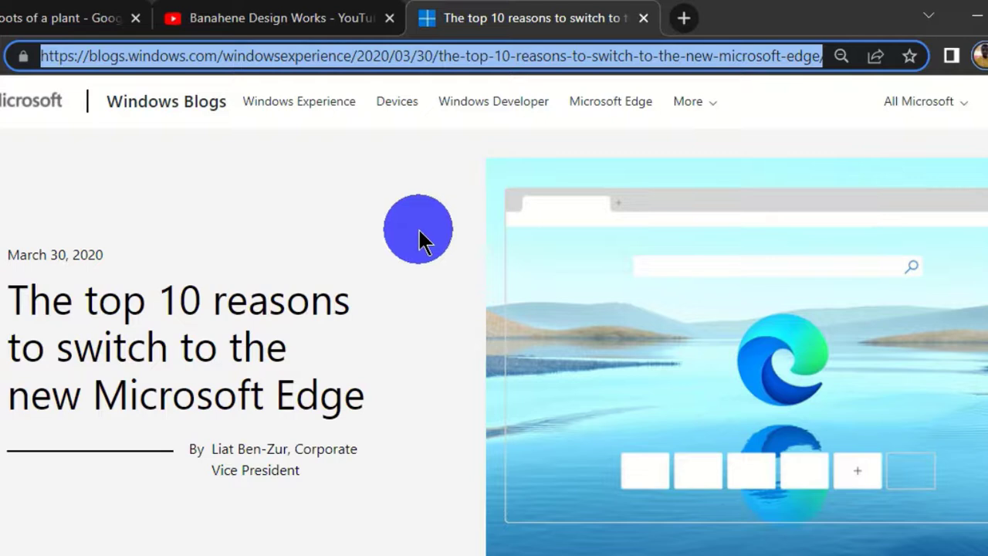
key(ctrl+c)
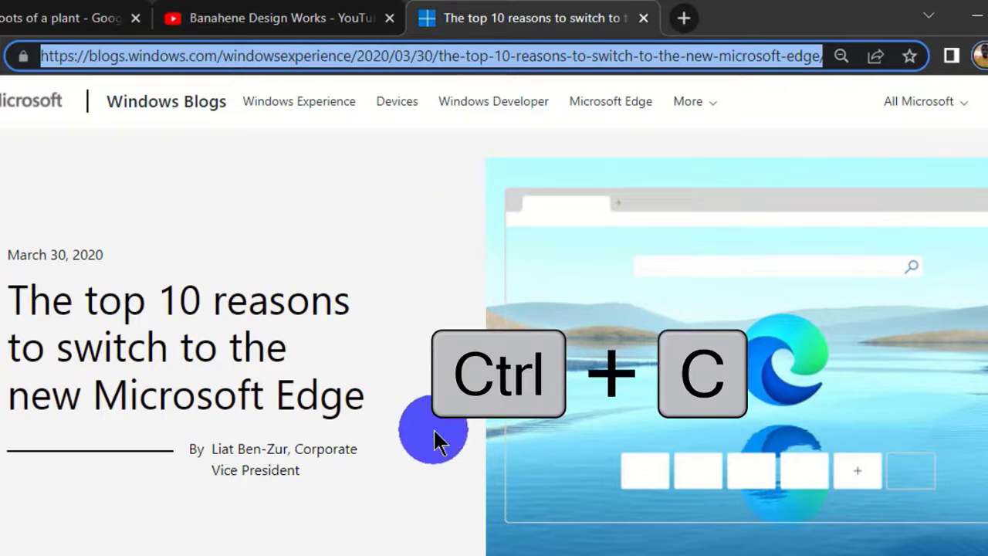
click(415, 289)
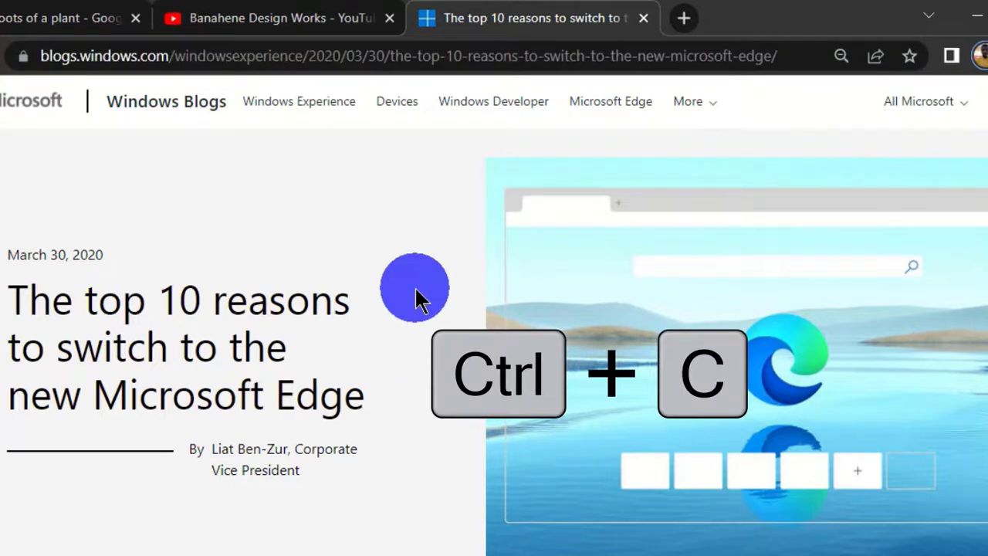
click(792, 56)
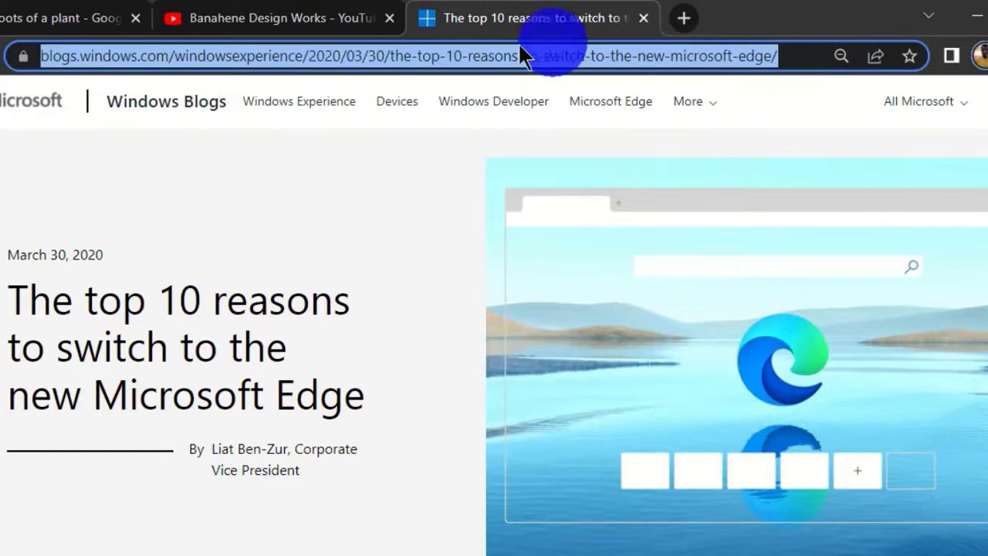
right_click(252, 59)
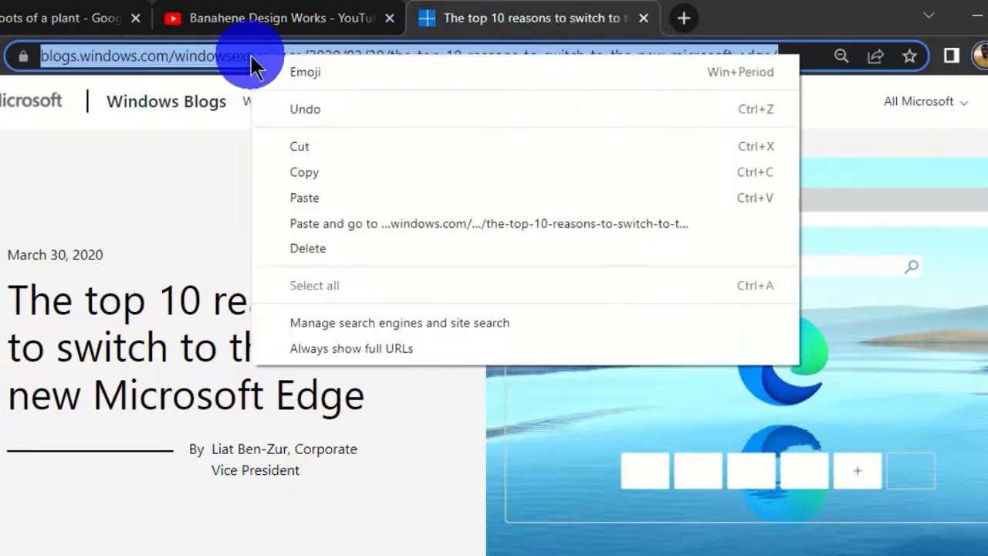
click(340, 185)
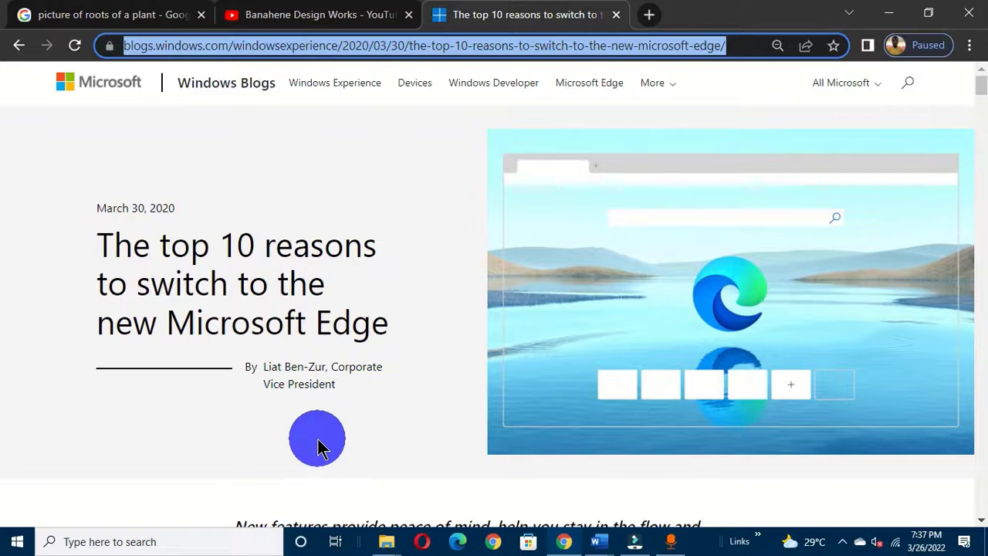
click(888, 13)
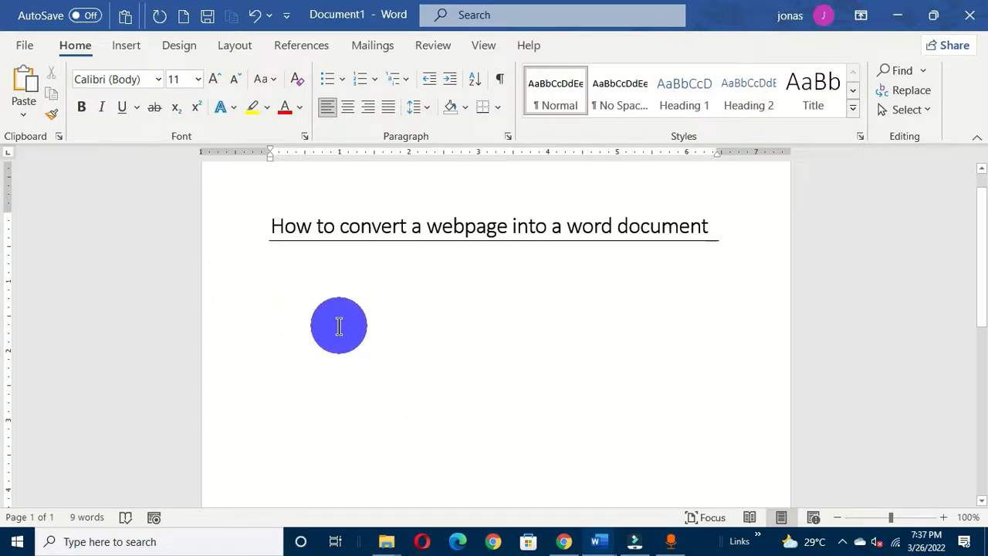
click(24, 45)
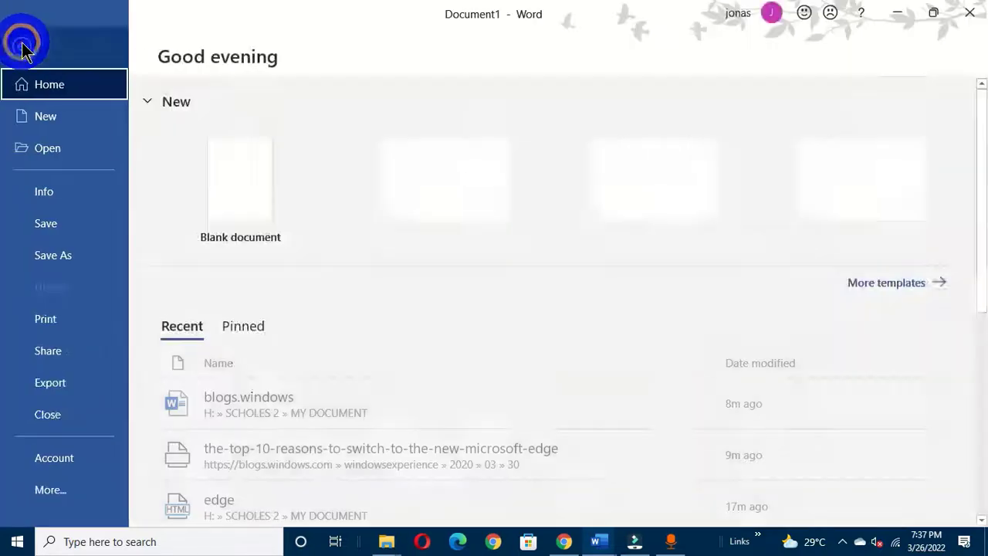
click(49, 148)
key(Escape)
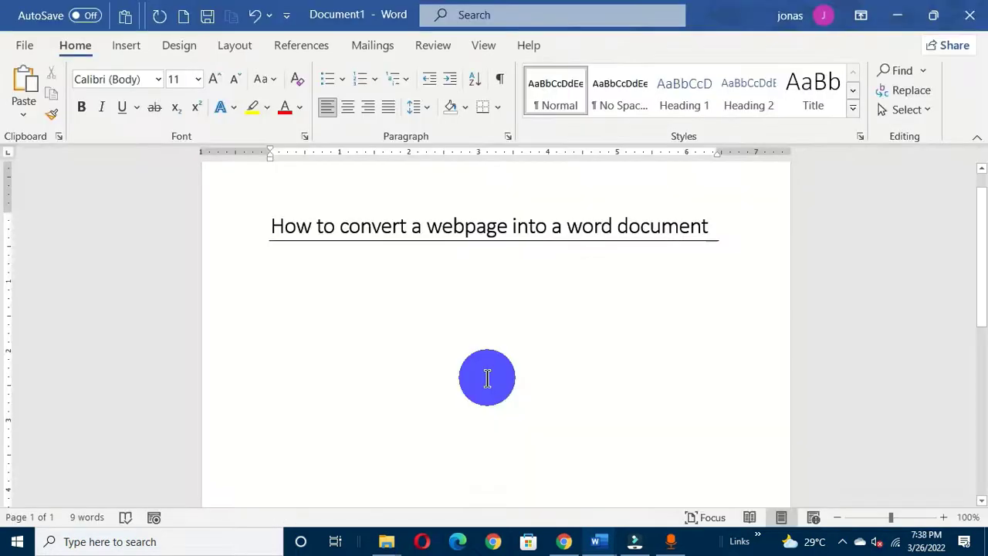
Step: Bring up the Open dialog to browse for a file to open in Word
key(ctrl+o)
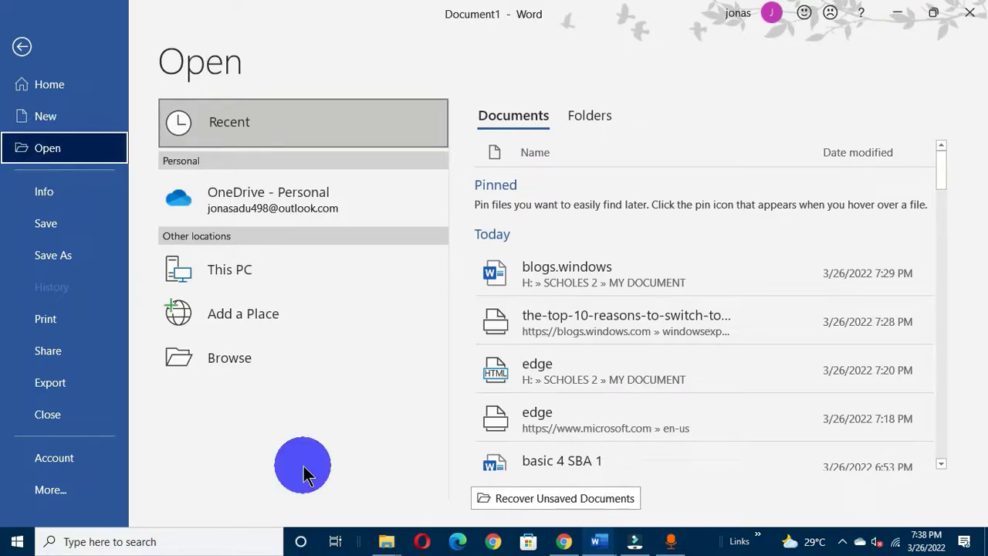
click(245, 369)
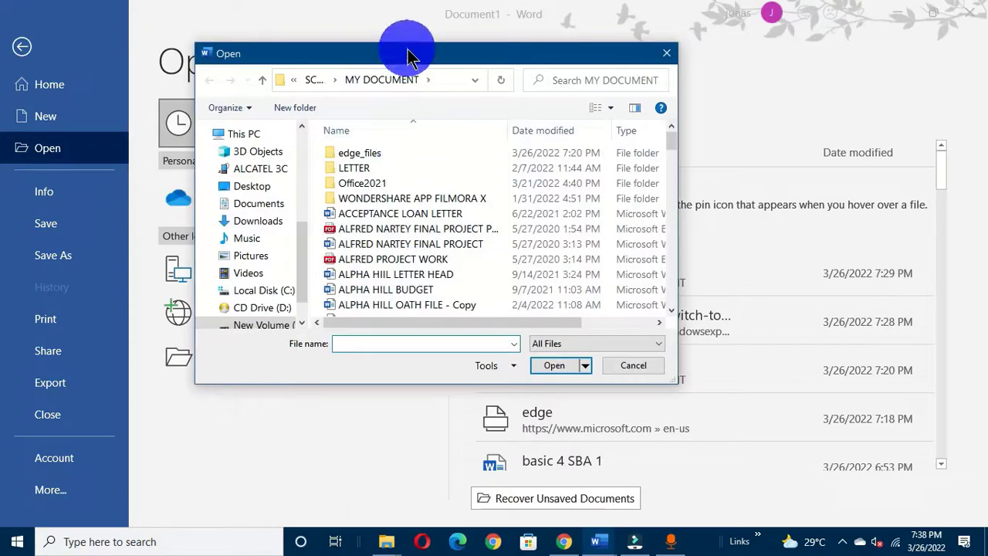
drag(408, 59, 492, 59)
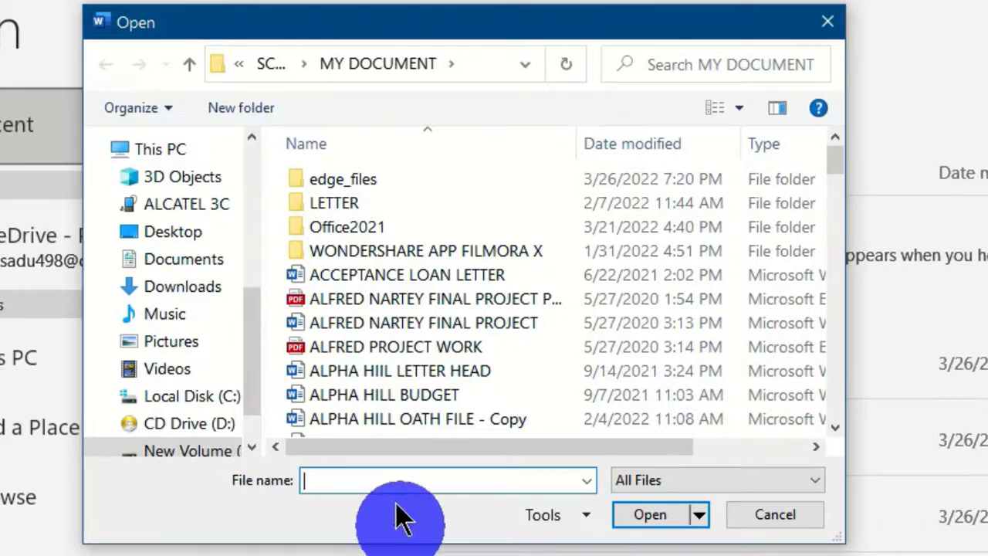
Step: Paste the copied blog article address as the file name and open the web page in Word
right_click(338, 480)
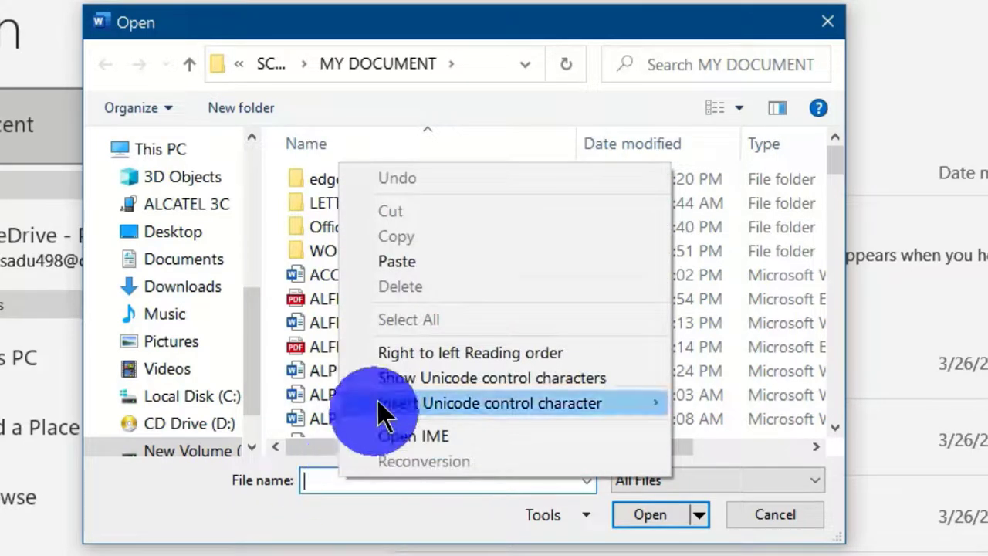
click(424, 264)
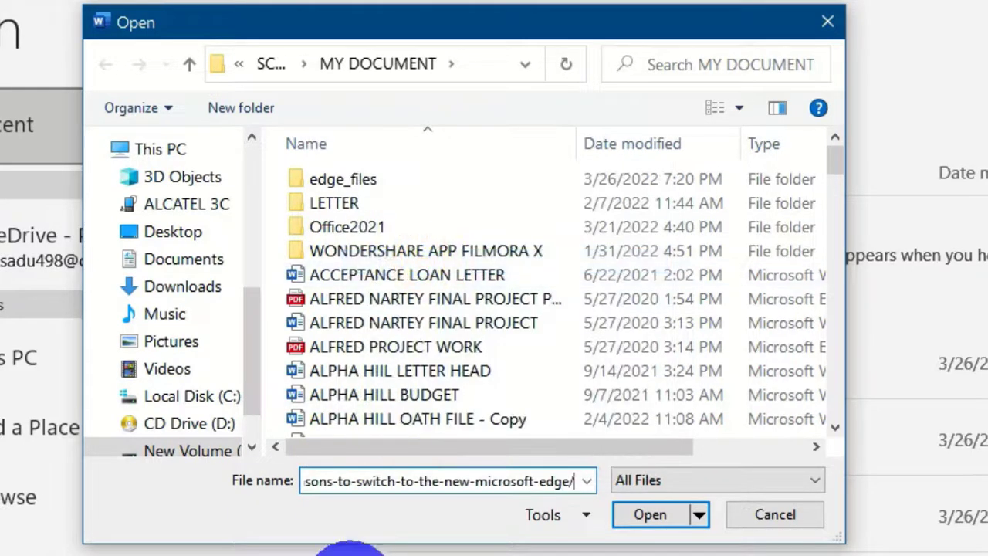
key(Return)
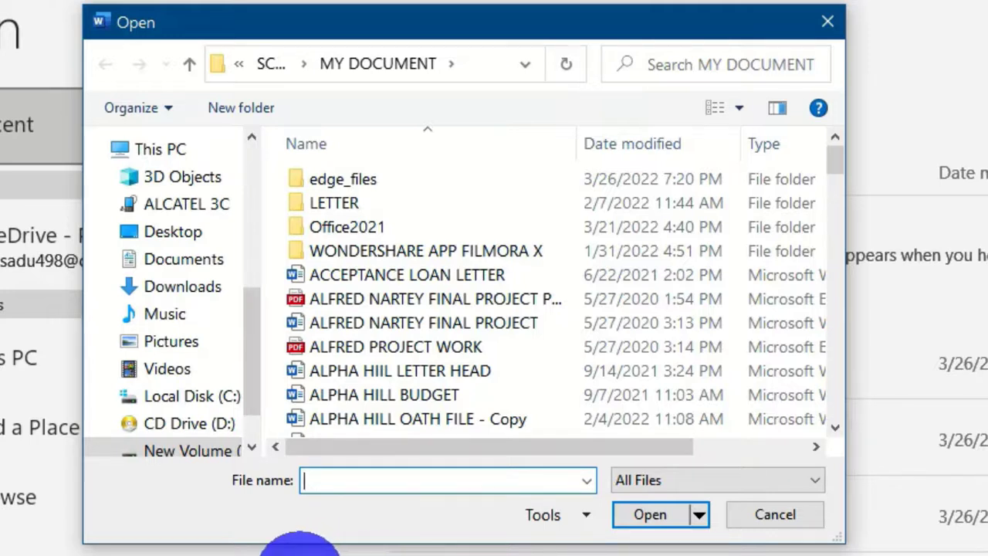
key(ctrl+v)
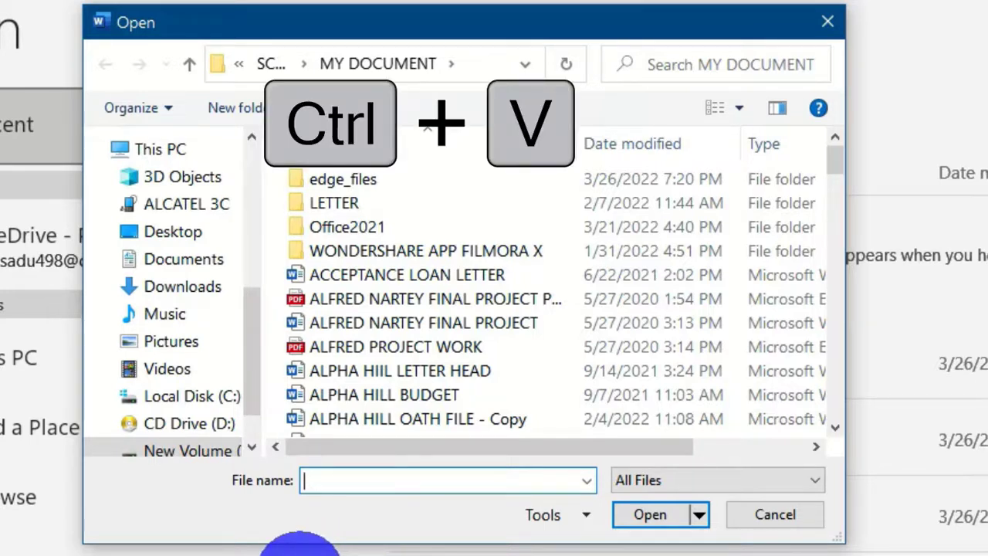
key(ctrl+v)
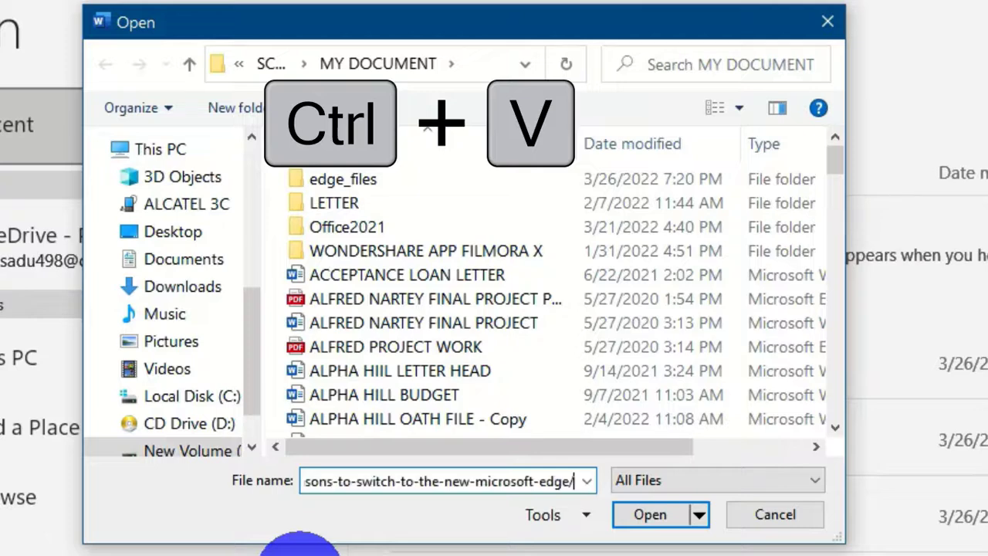
click(652, 515)
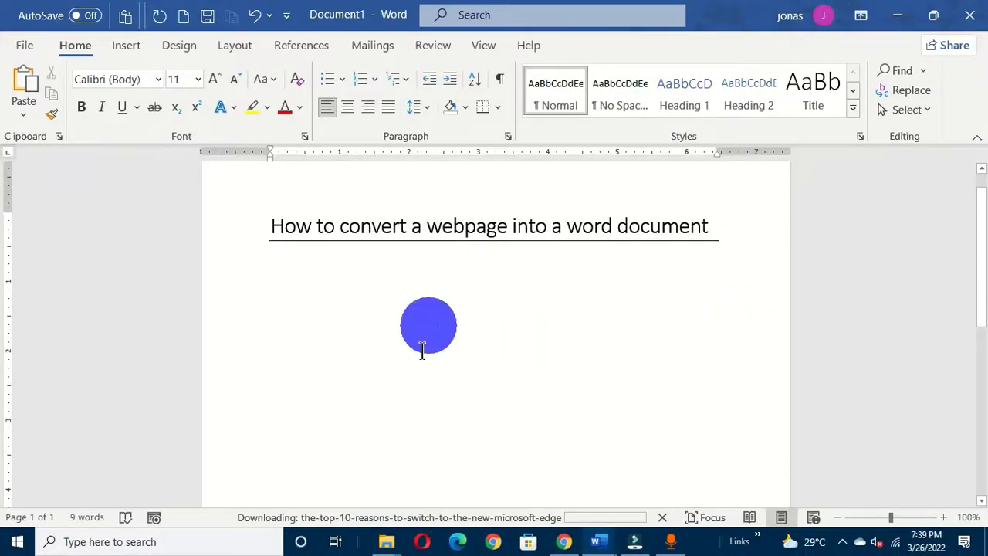
click(388, 388)
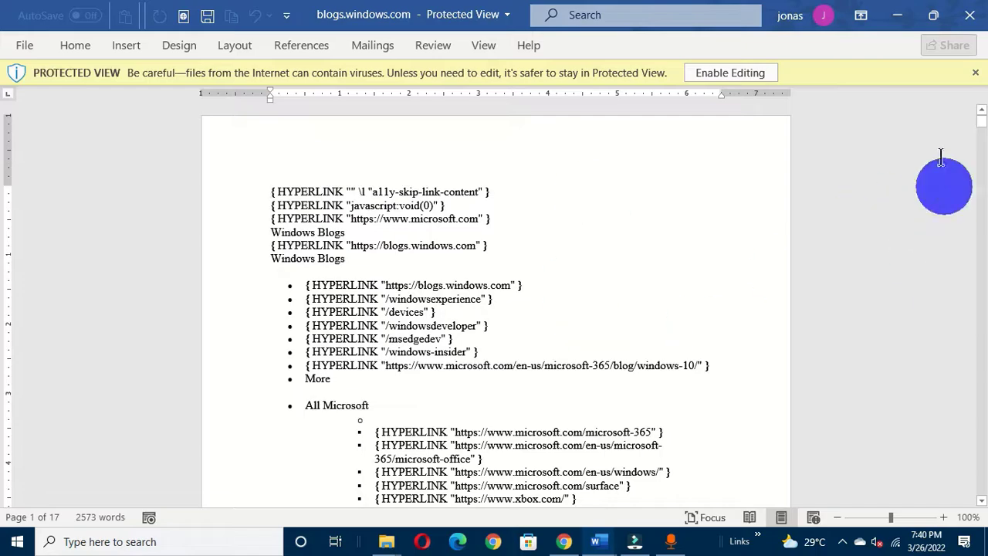
Step: Start saving the converted web page and enable saving for the document held in Protected View
drag(982, 131, 957, 176)
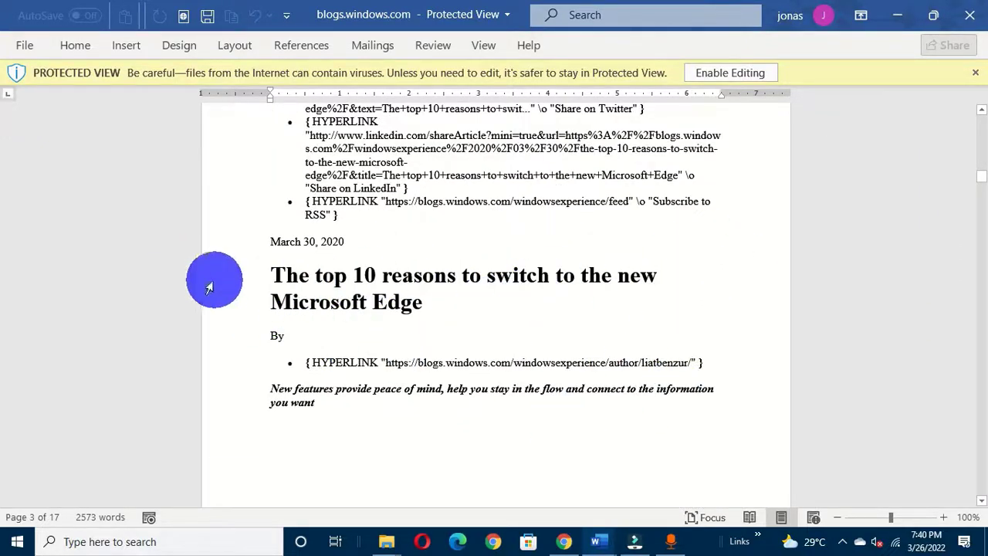
drag(984, 183, 944, 273)
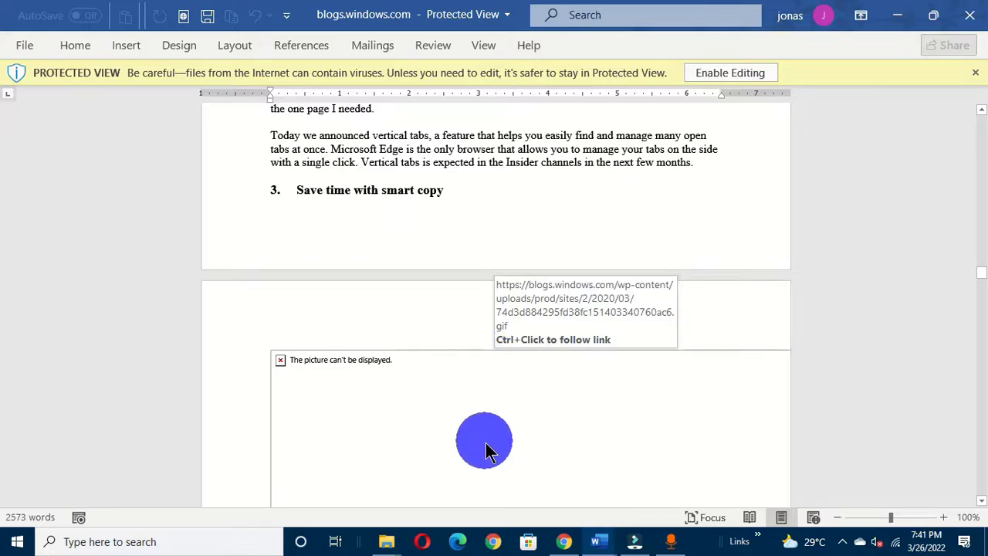
click(24, 46)
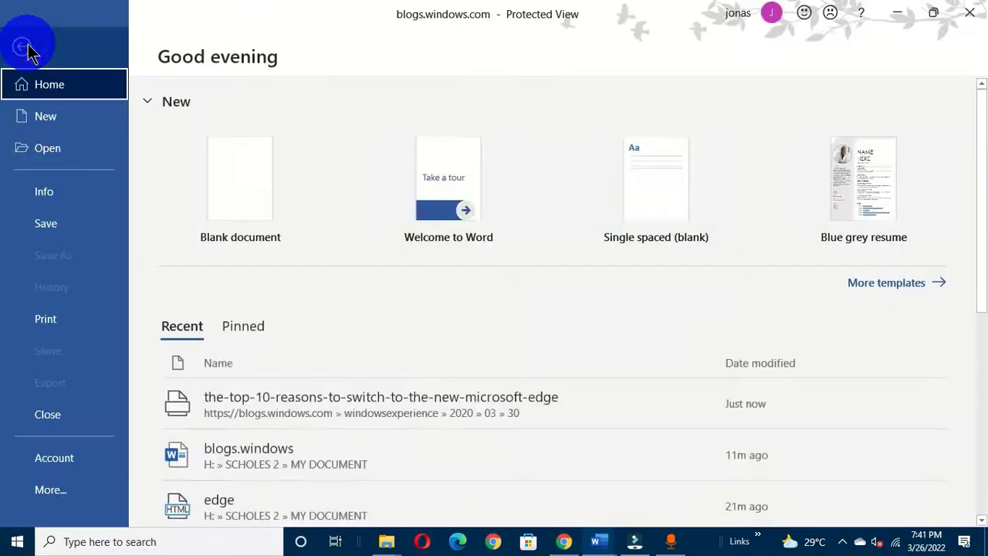
click(53, 226)
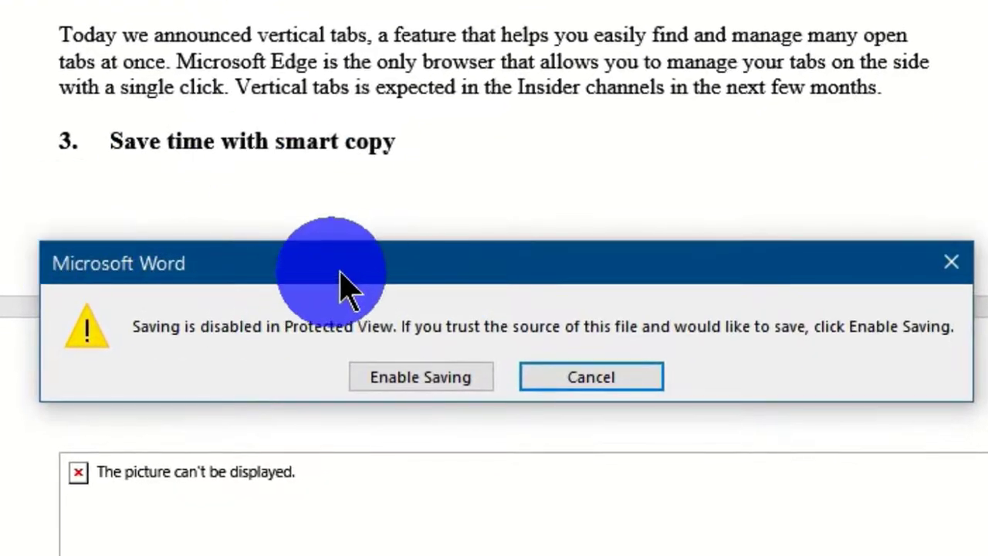
drag(419, 252, 429, 202)
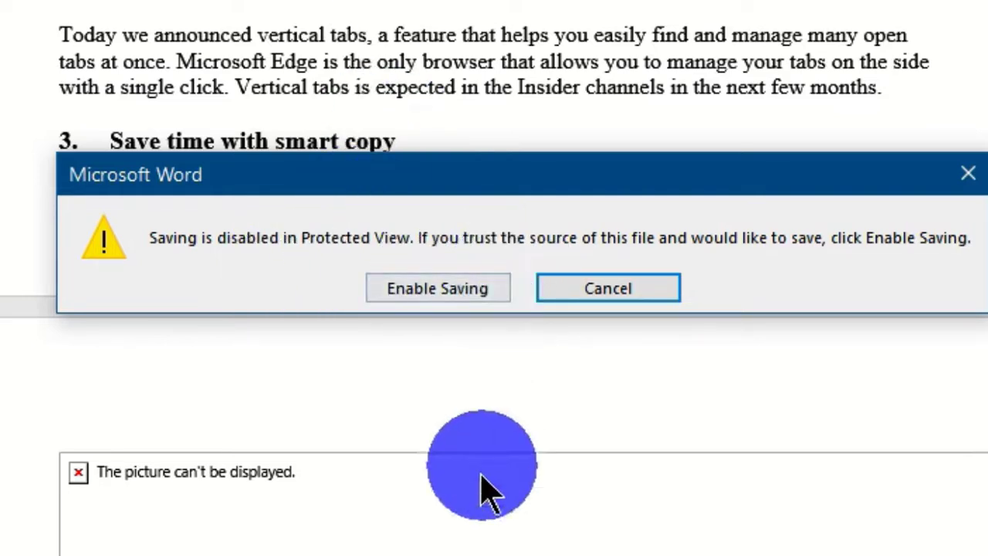
click(421, 292)
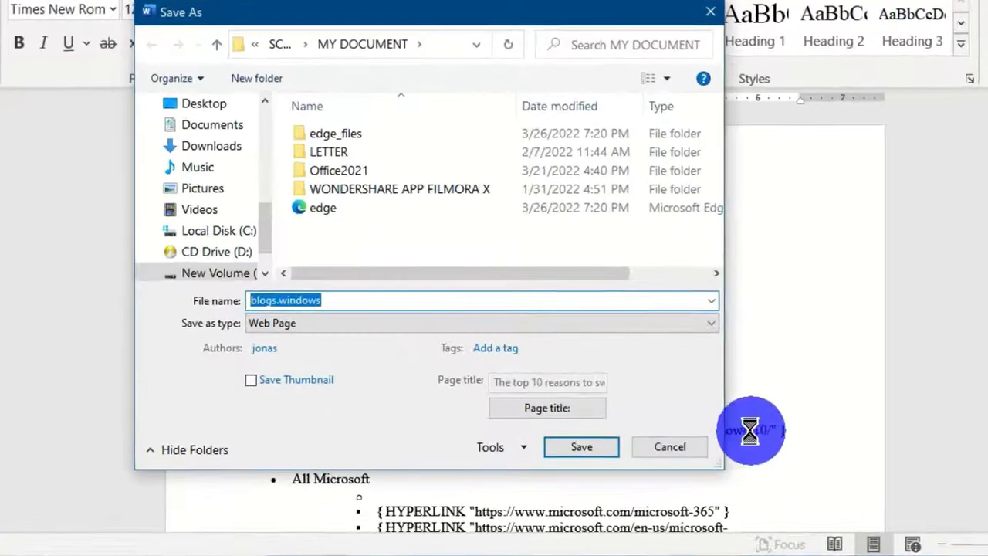
Step: Save the page as a Word Document named blogs.windows in the MY DOCUMENT folder, replacing the existing file
drag(390, 24, 492, 11)
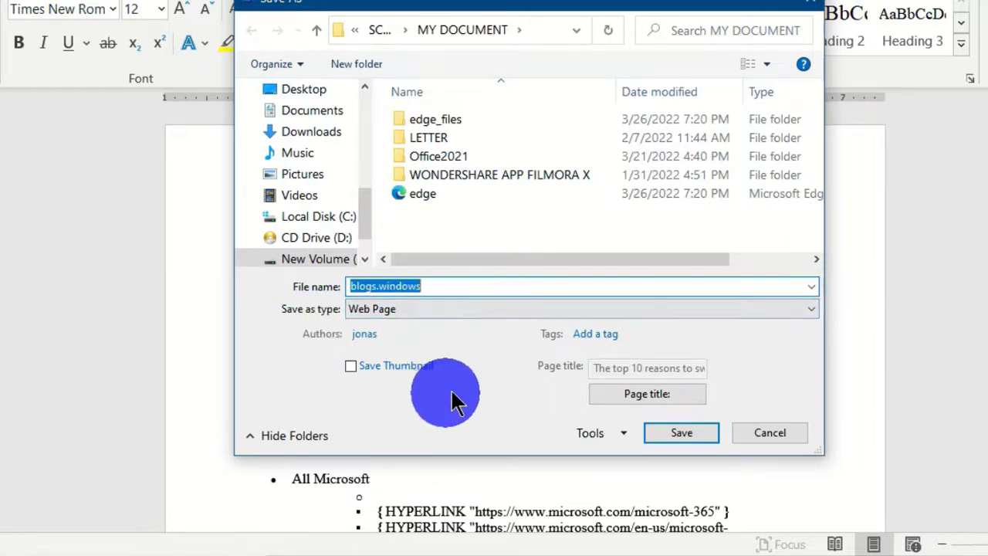
click(422, 309)
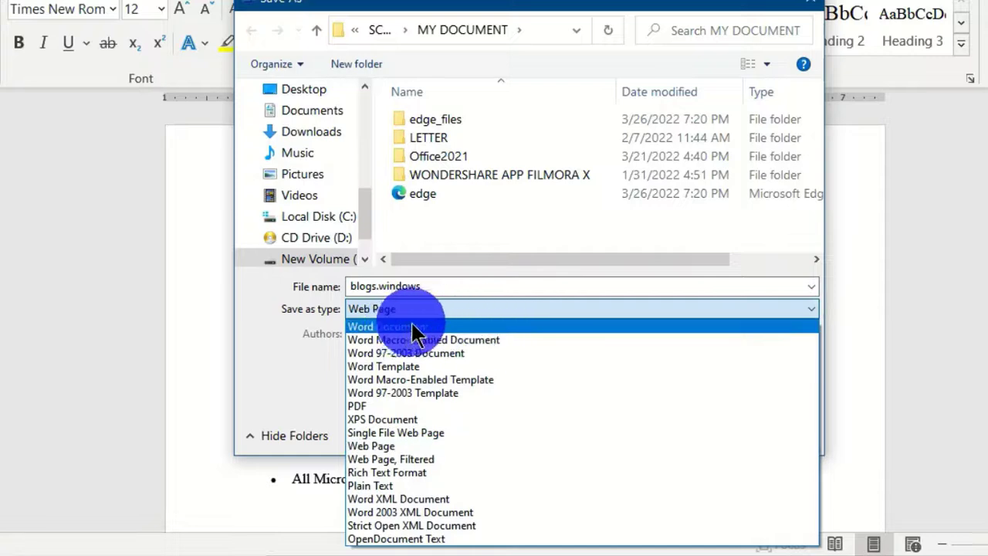
click(406, 330)
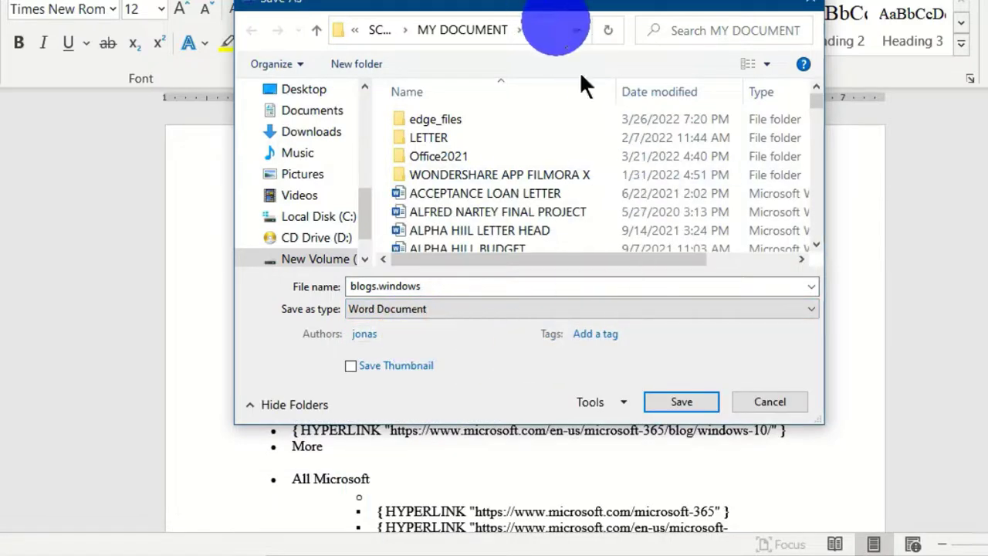
click(681, 401)
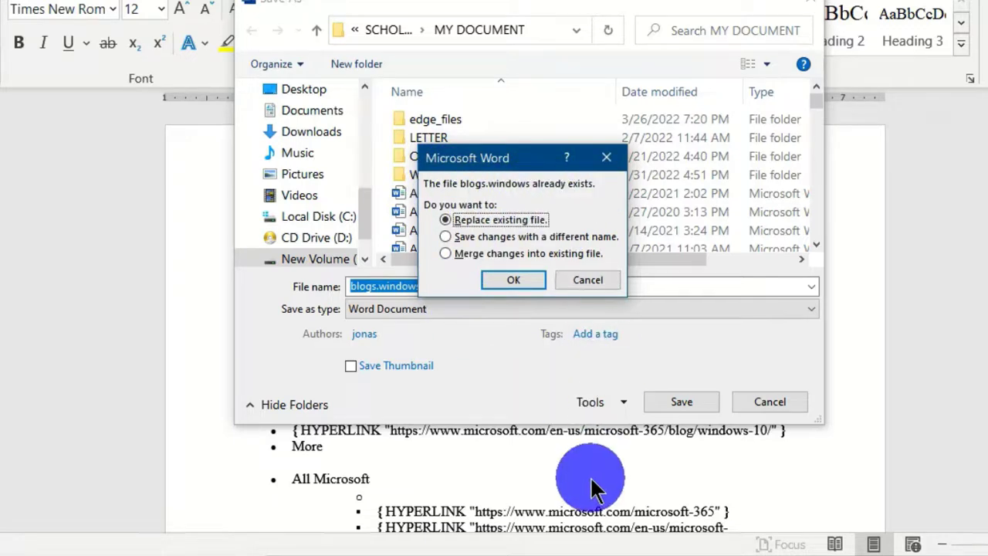
drag(479, 161, 580, 77)
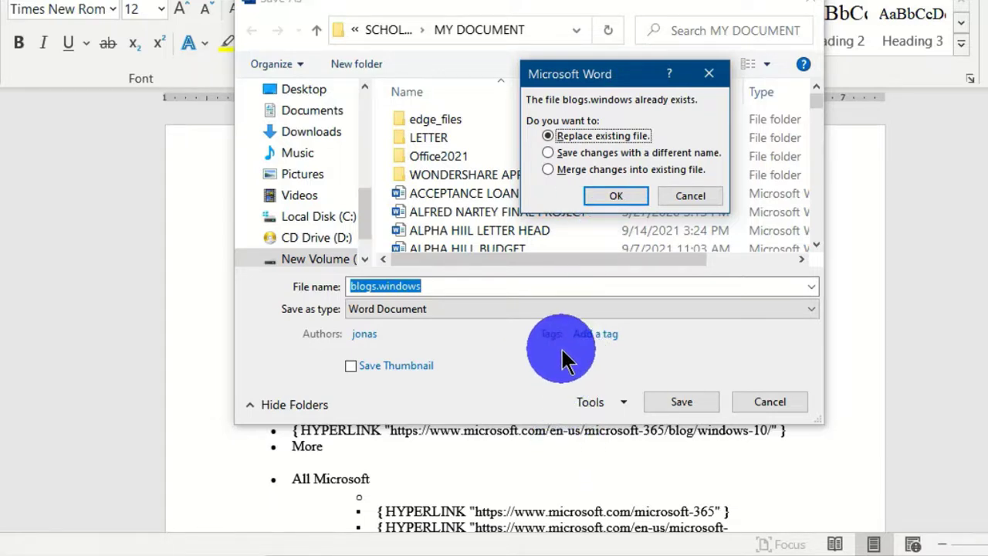
click(615, 196)
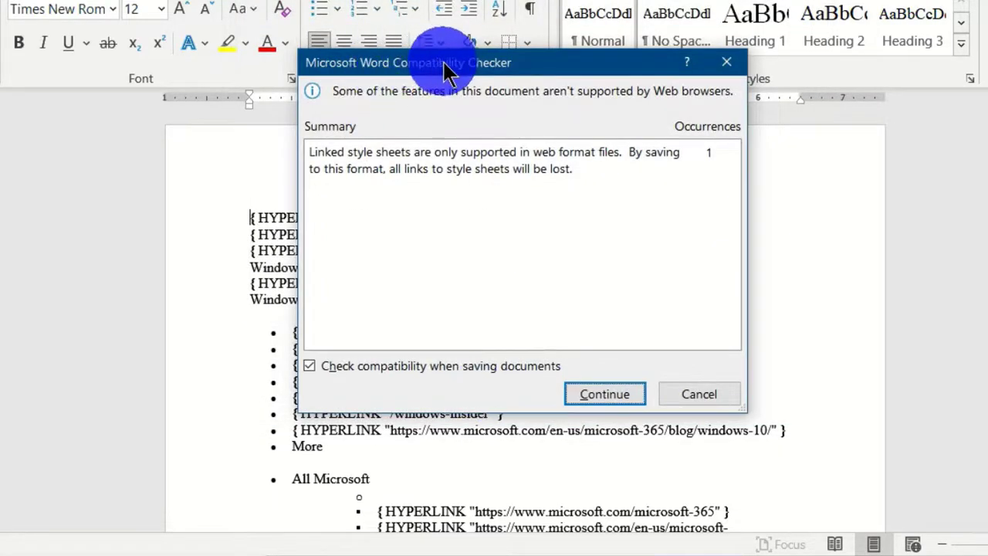
Step: Review the compatibility summary about linked style sheets and continue saving the document
drag(446, 68, 174, 30)
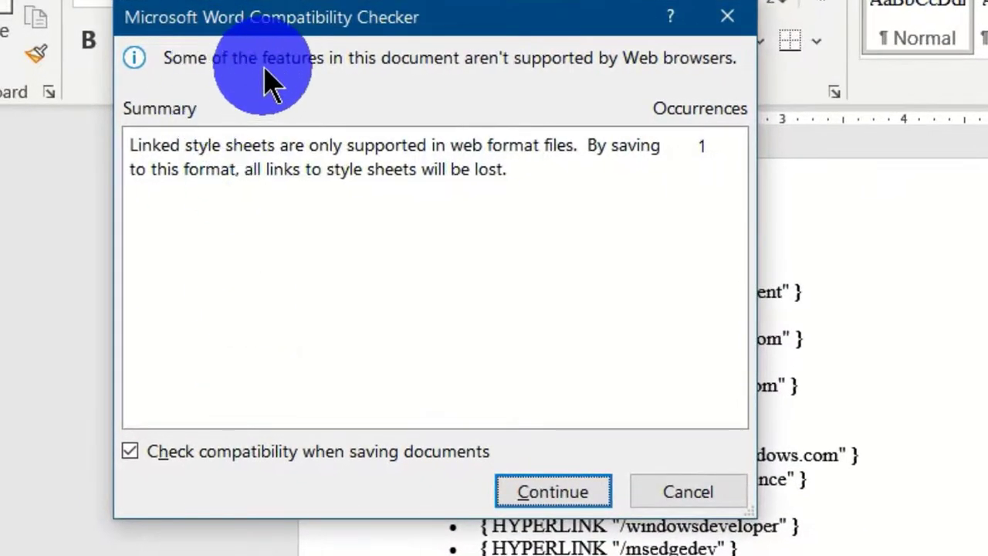
click(178, 77)
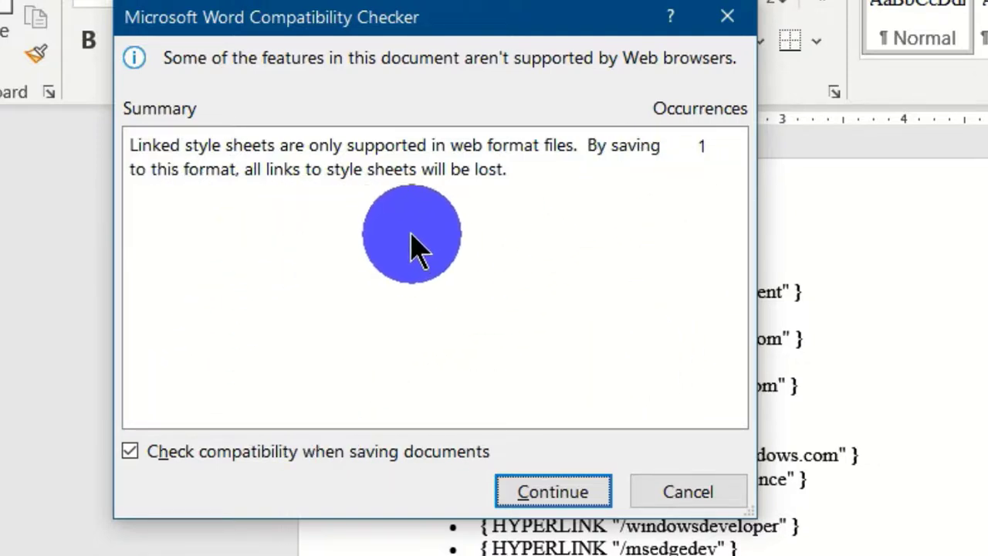
drag(325, 31, 280, 25)
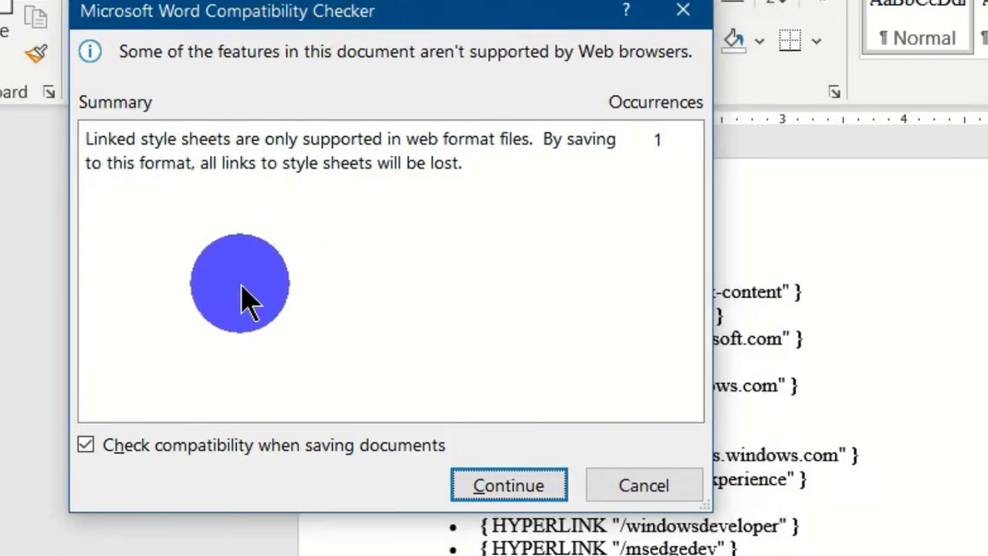
click(509, 486)
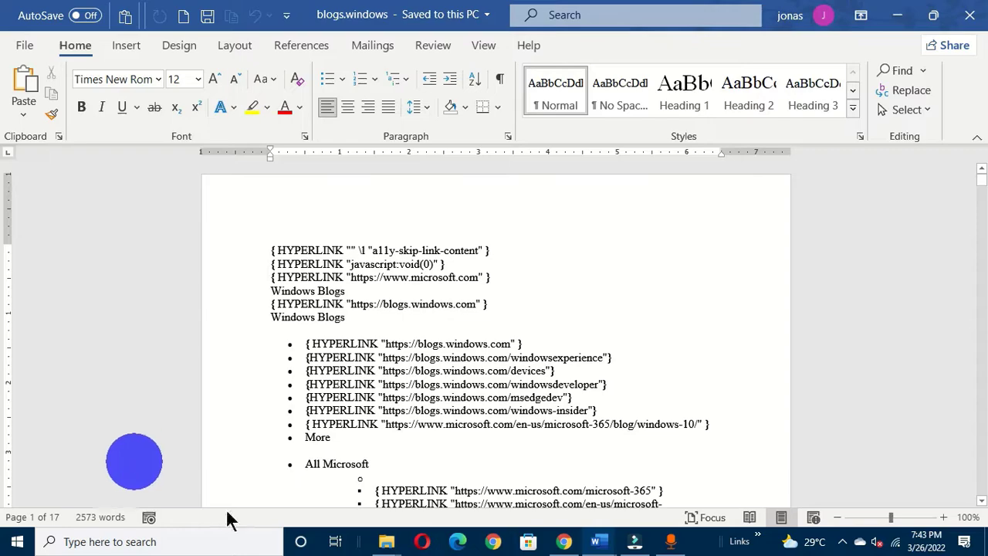
Step: Change the page orientation of the saved document to Landscape
drag(981, 189, 965, 240)
click(350, 429)
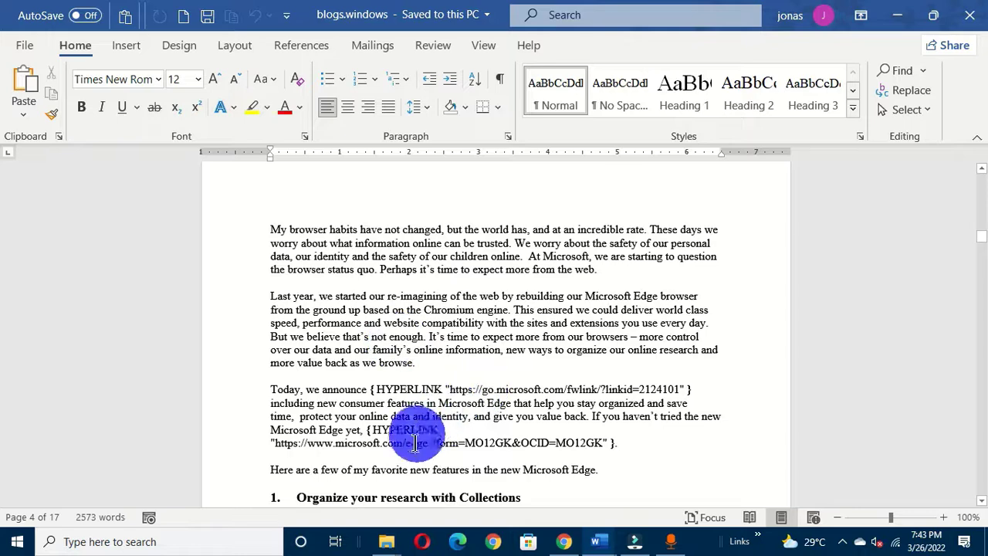
click(236, 46)
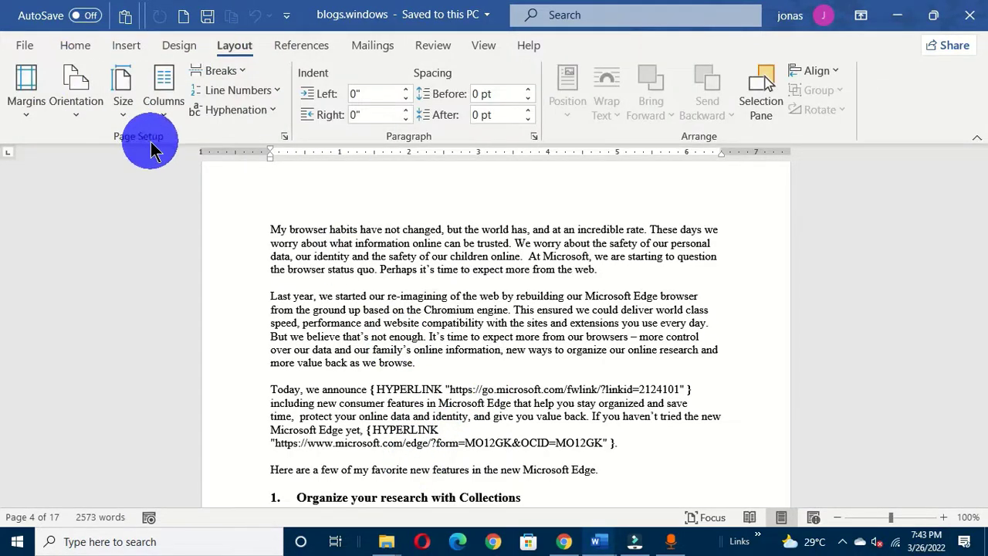
click(76, 122)
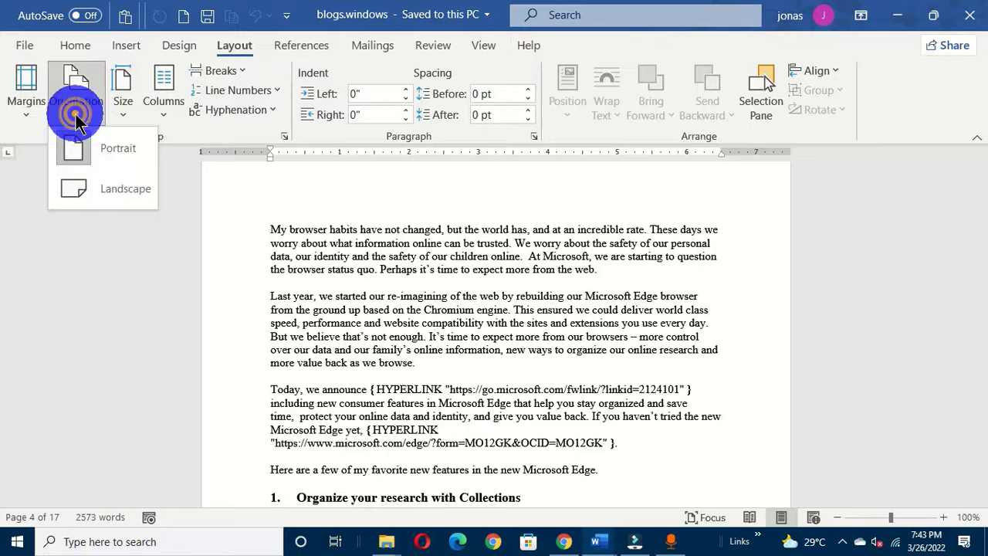
click(111, 197)
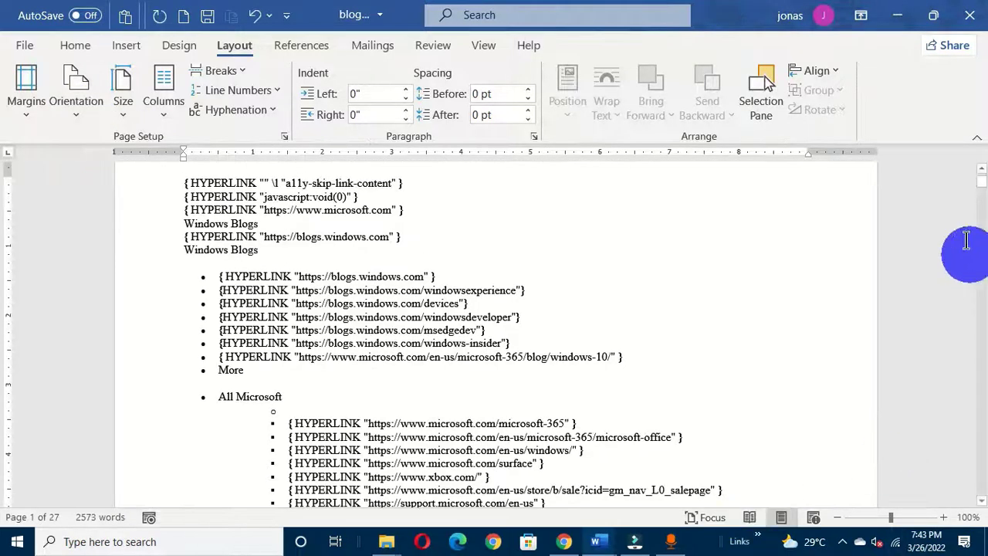
Step: Delete all website navigation links, the Search and Cancel lines, the logo and the empty bullets above the March 30, 2020 date
drag(983, 190, 984, 207)
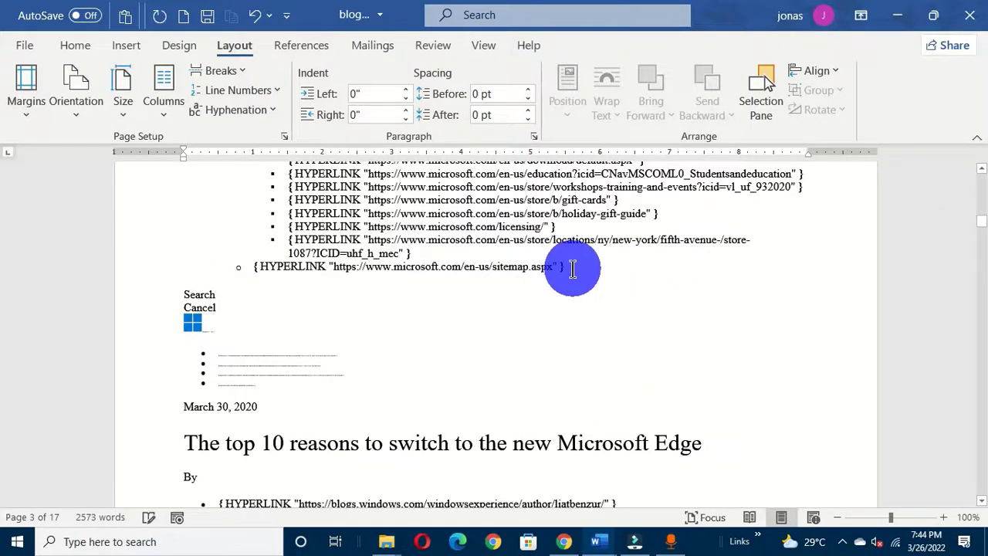
click(180, 270)
key(ctrl+shift+Home)
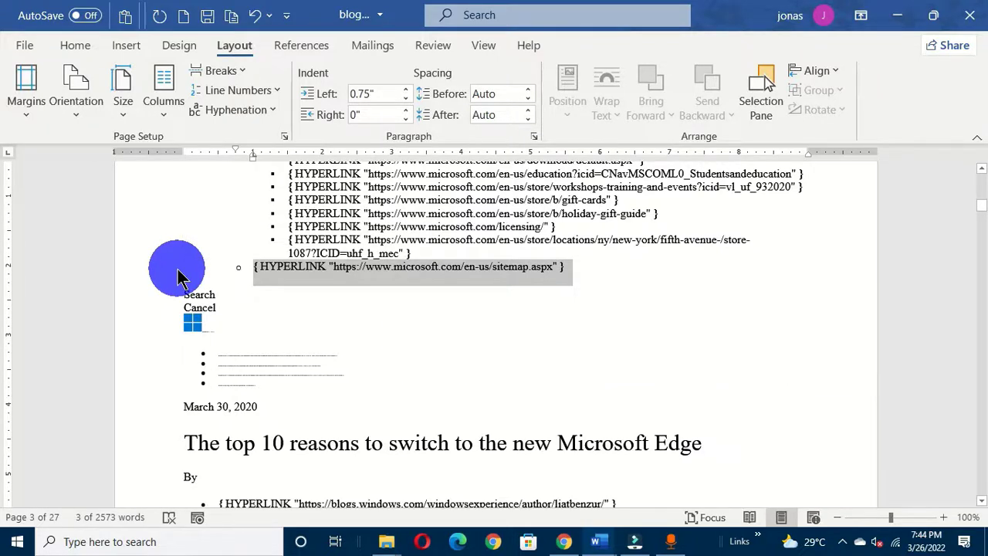
key(Delete)
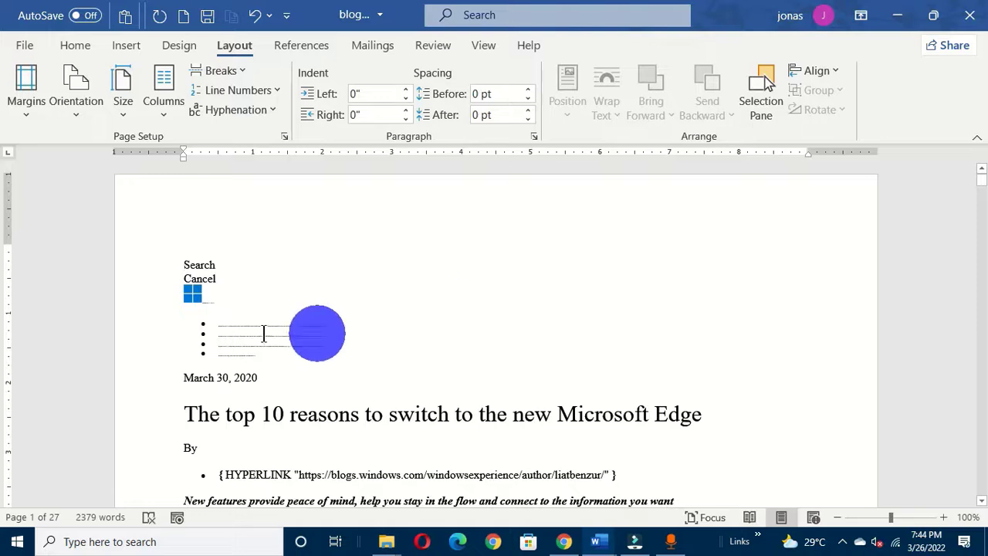
drag(142, 298, 156, 337)
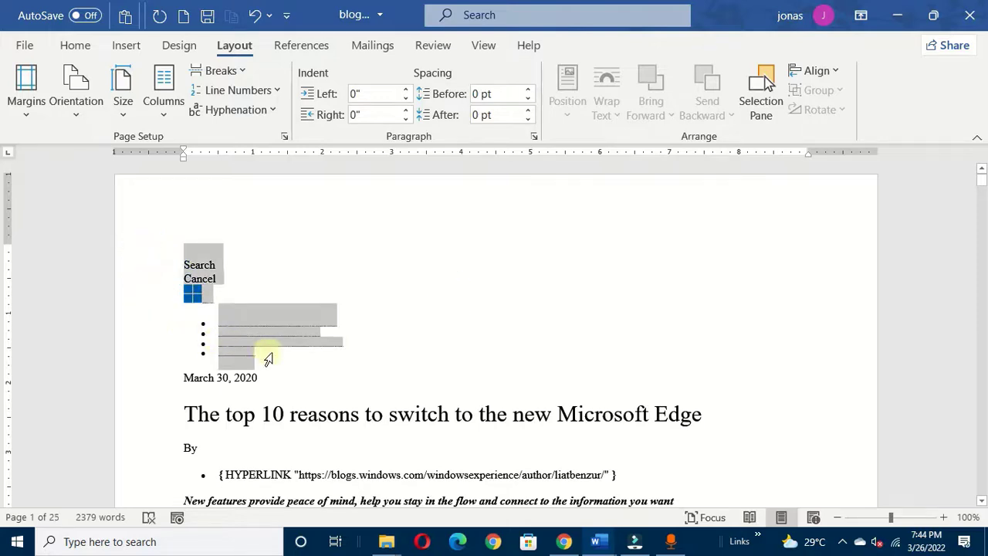
key(Delete)
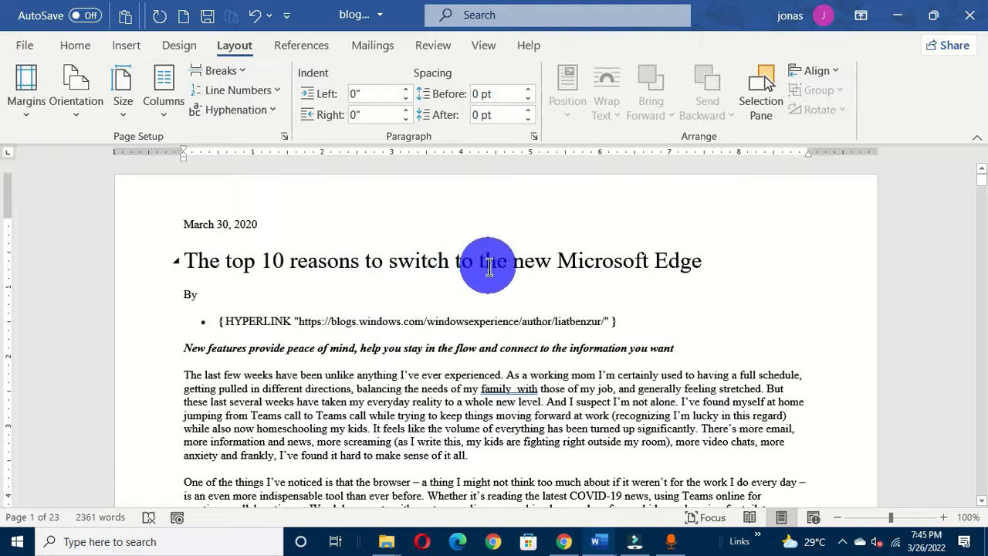
Step: Format the article title with font size 26, blue text and a bottom border line
click(145, 271)
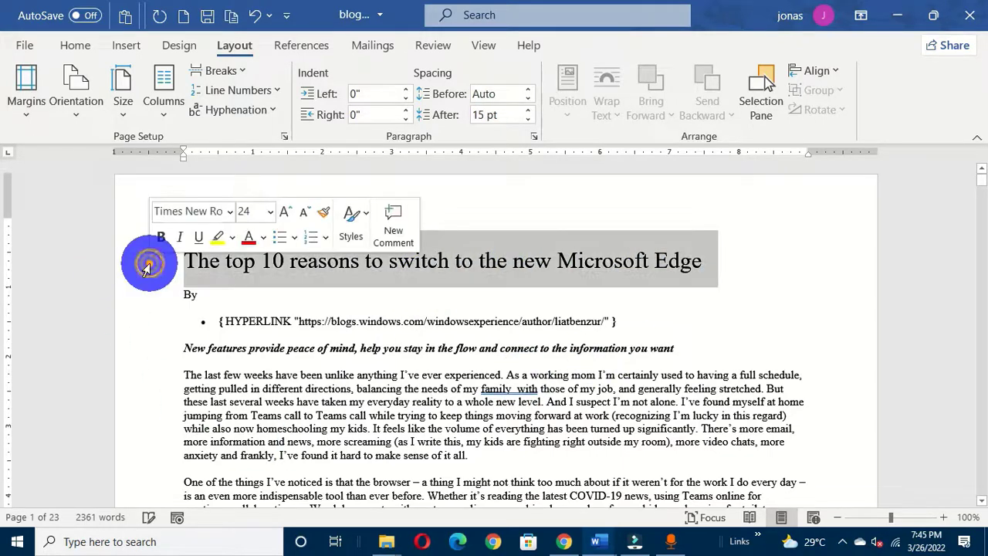
click(77, 46)
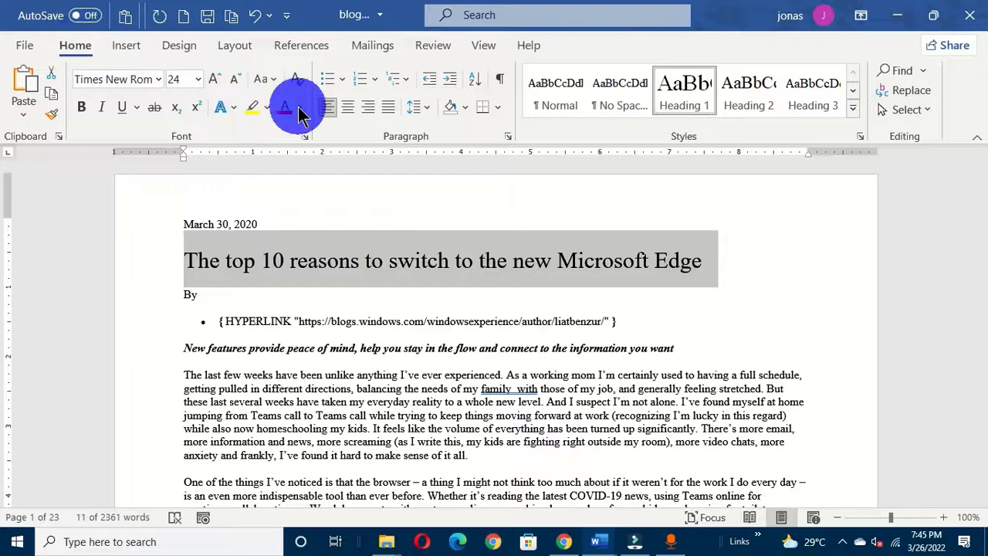
click(214, 81)
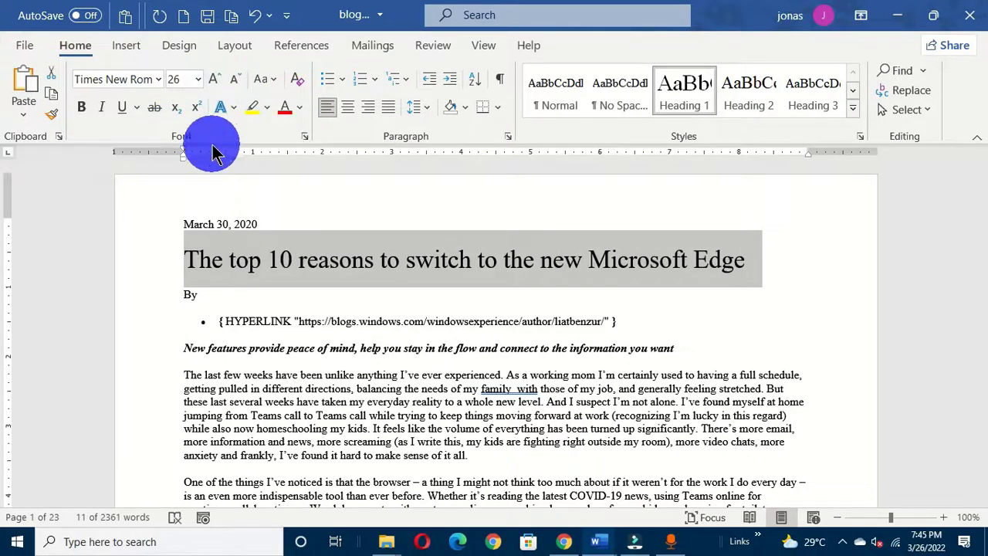
click(300, 108)
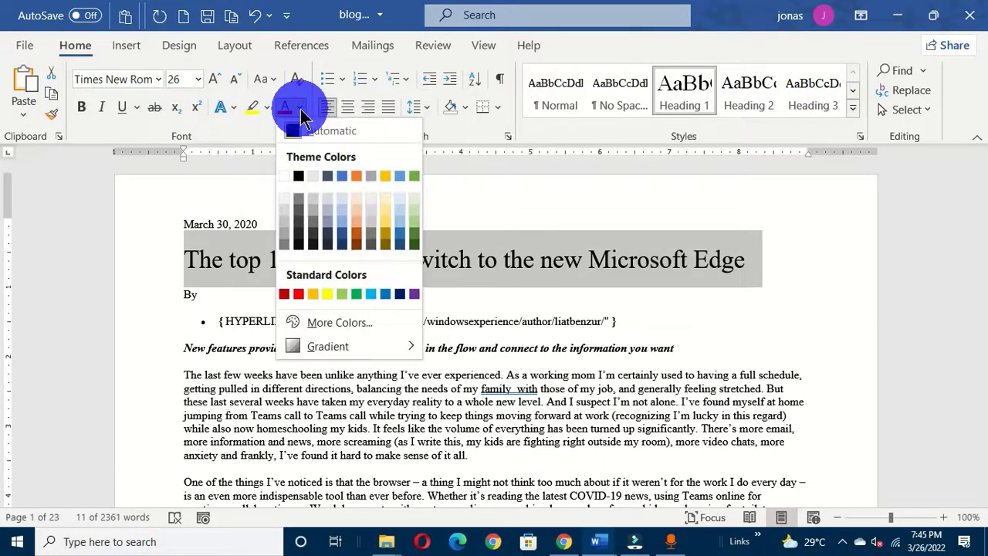
click(385, 294)
click(750, 278)
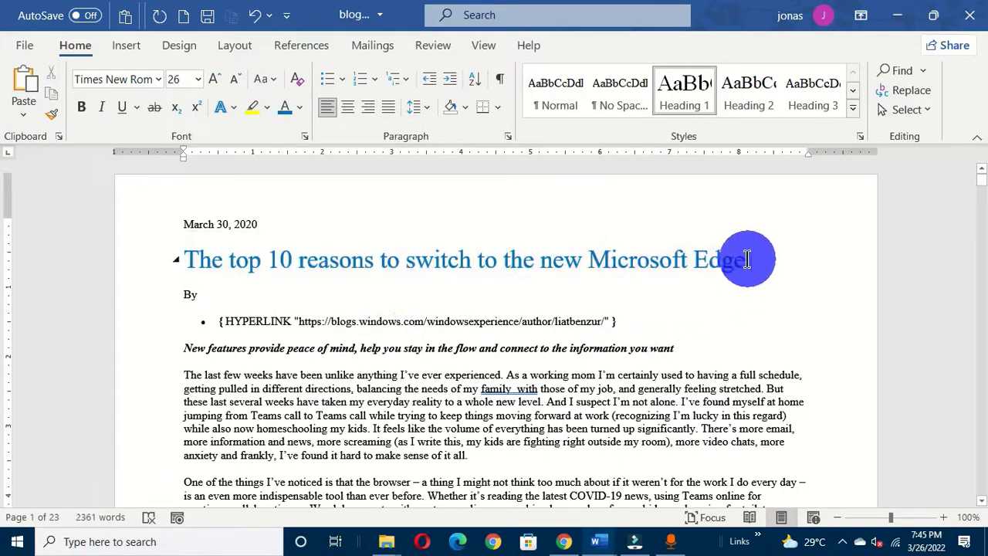
click(498, 106)
click(540, 132)
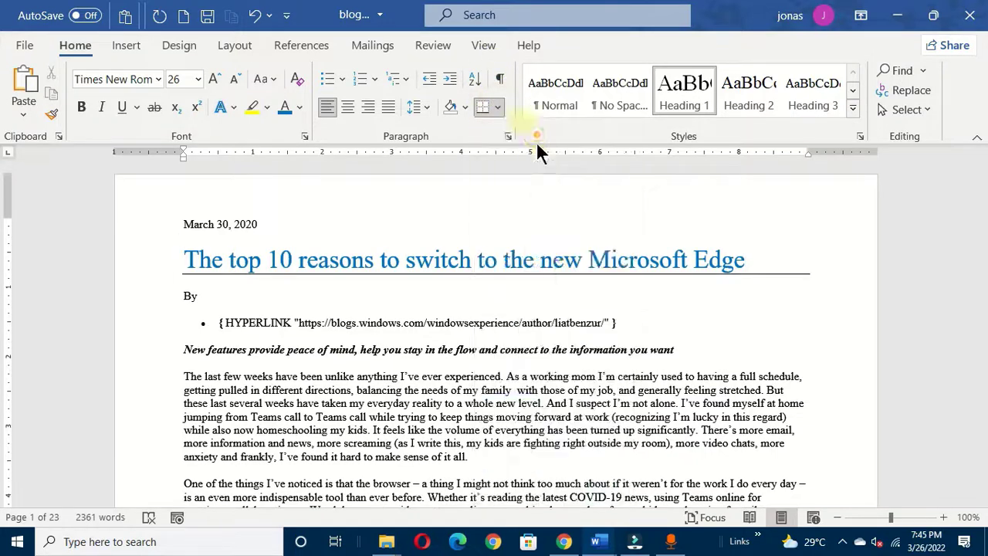
Step: Delete the bulleted author hyperlink below the "By" line
key(Down)
key(Down)
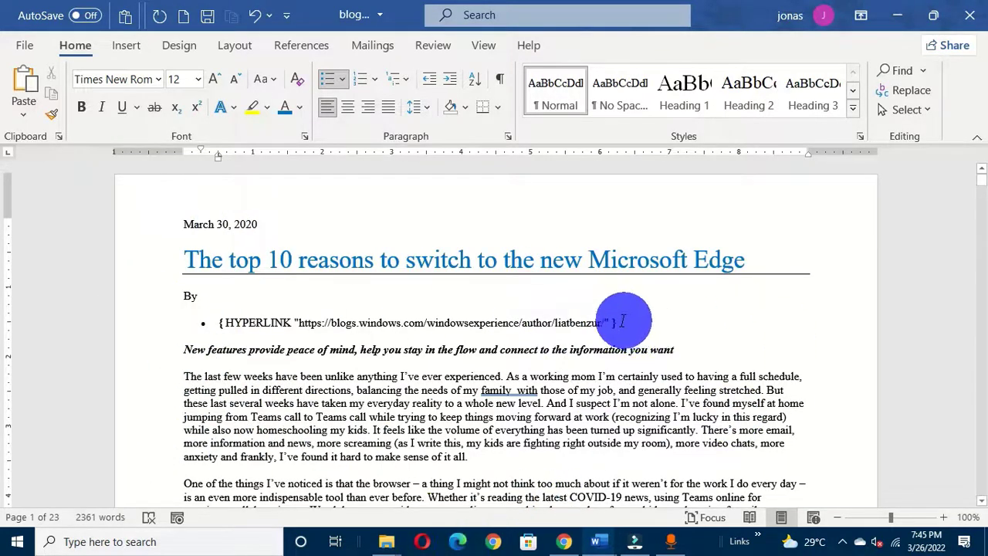
drag(615, 324, 312, 324)
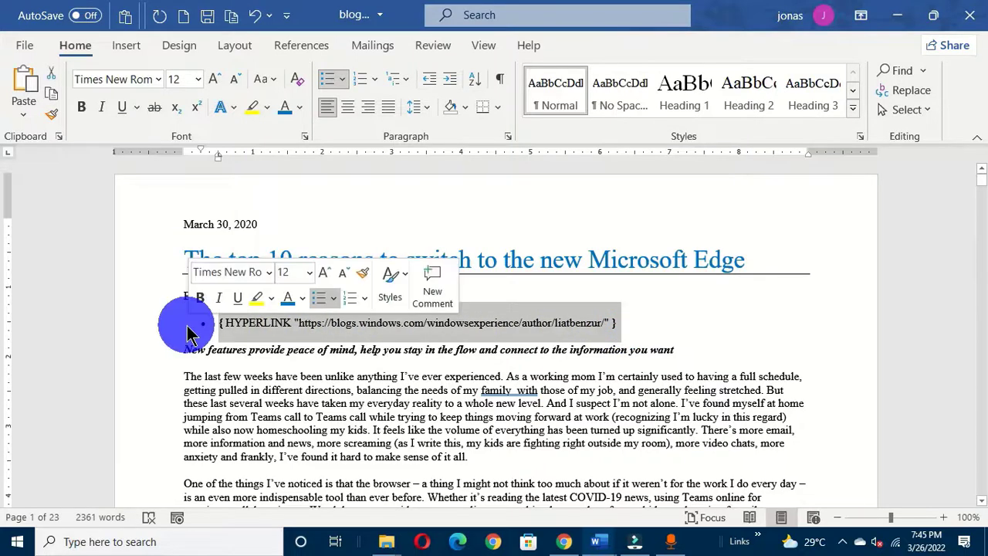
key(Delete)
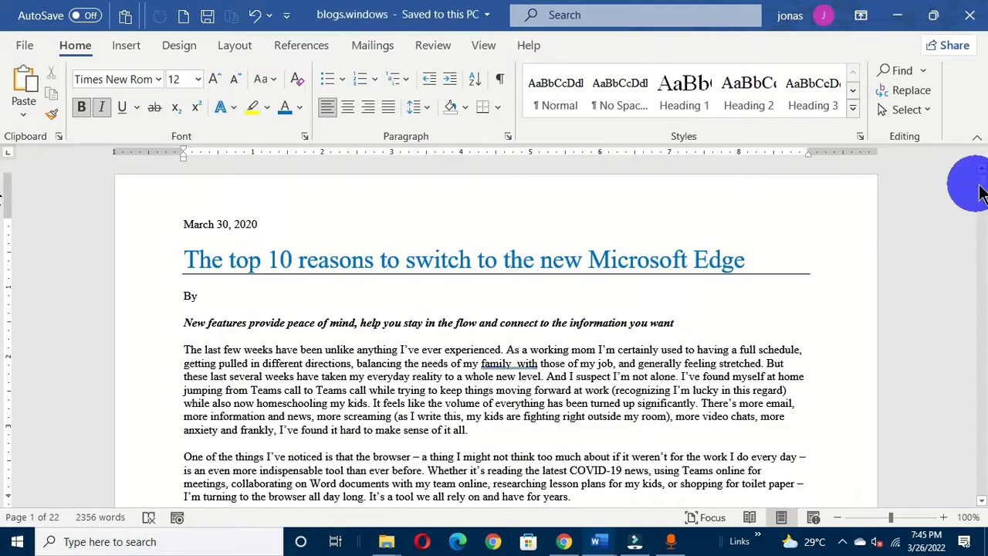
drag(982, 189, 983, 205)
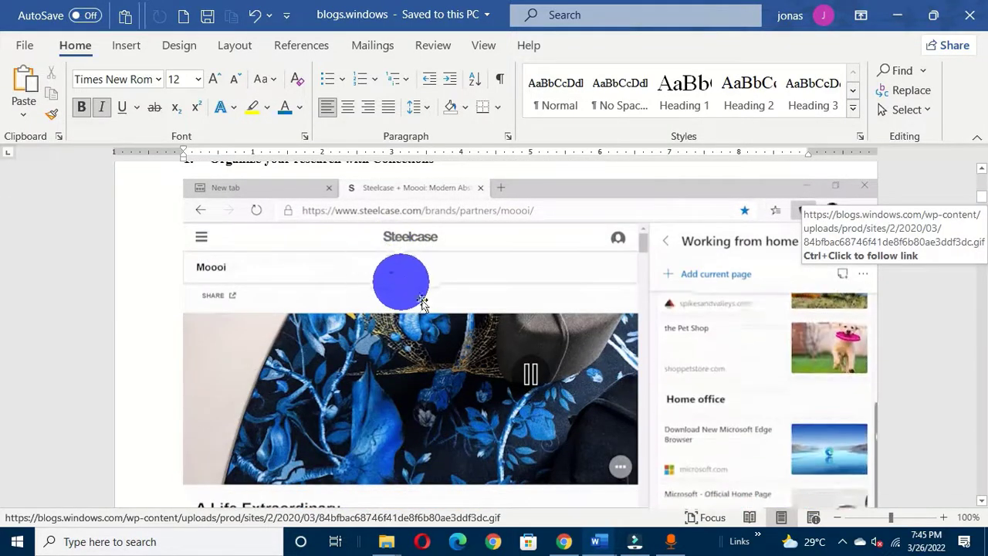
Step: Set the text wrapping of the picture under "Organize your research with Collections" to Top and Bottom
click(609, 319)
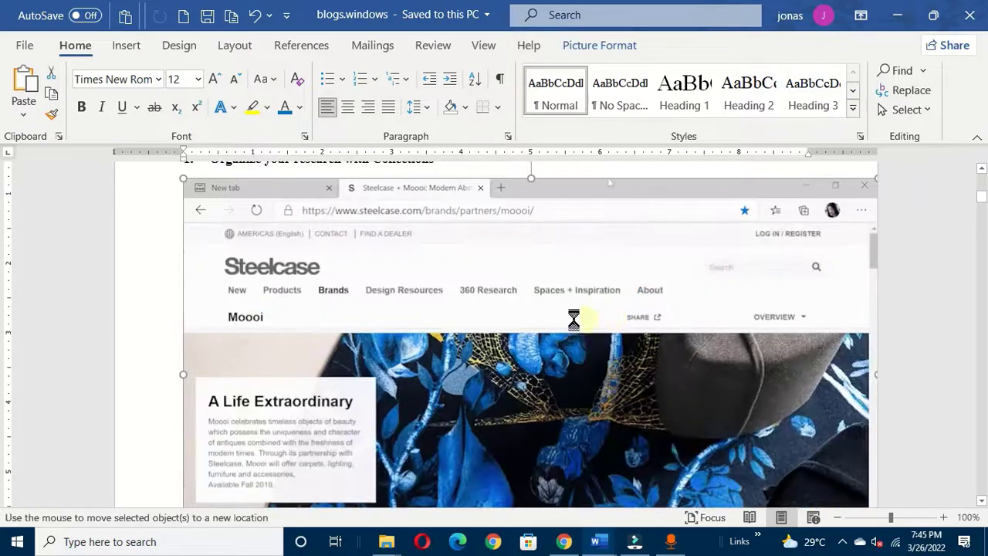
right_click(476, 307)
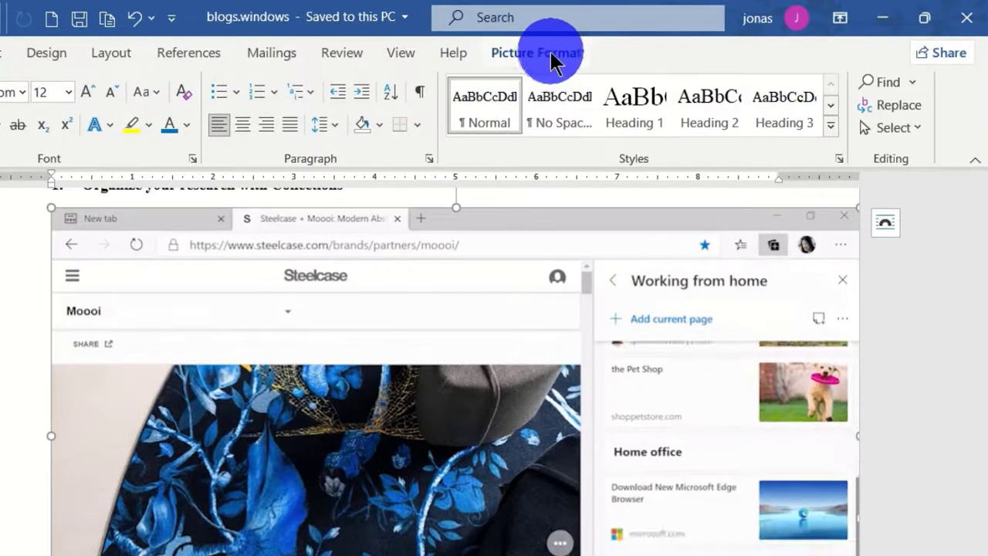
click(540, 54)
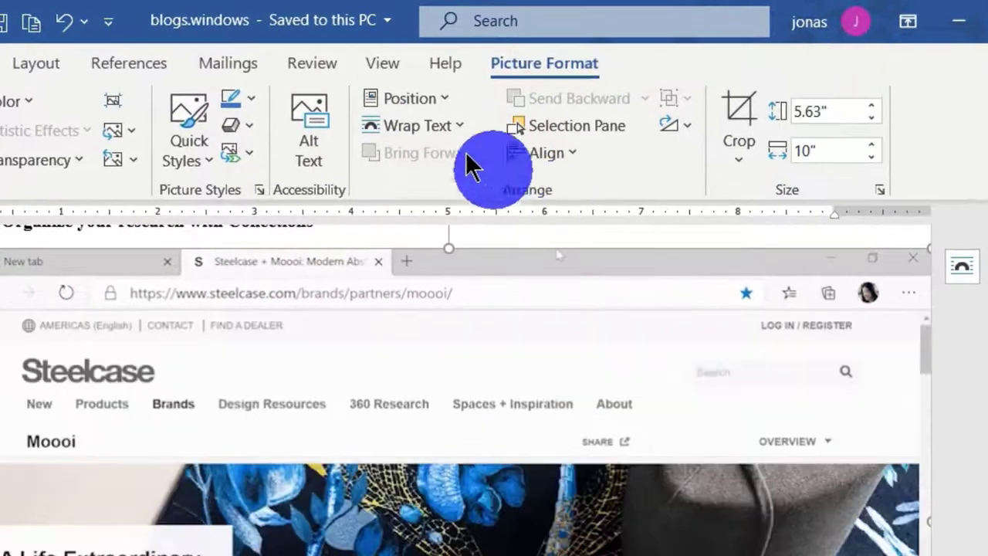
click(463, 126)
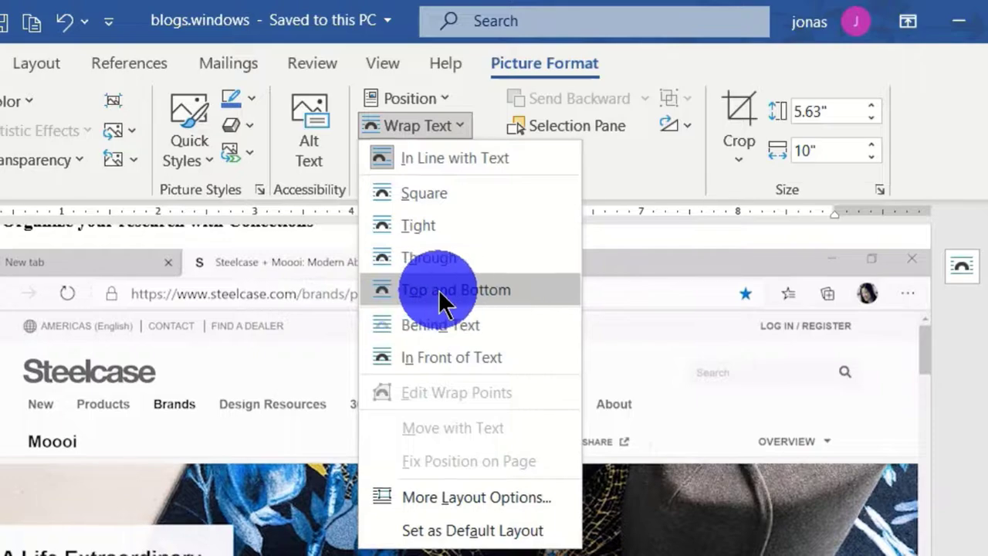
click(444, 291)
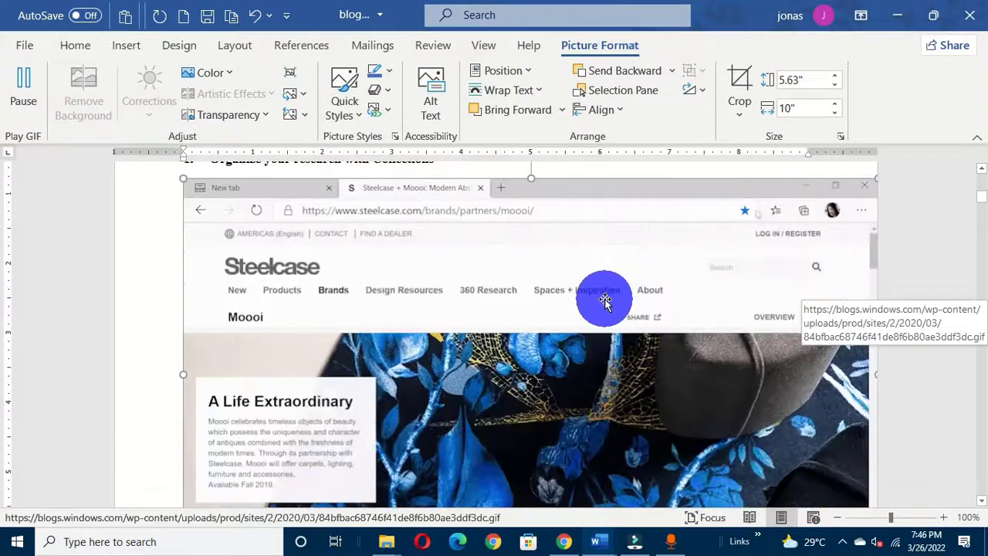
Step: Shrink the Collections picture to about 4.82" by 8.56" and position it just below its numbered heading
drag(604, 301, 574, 303)
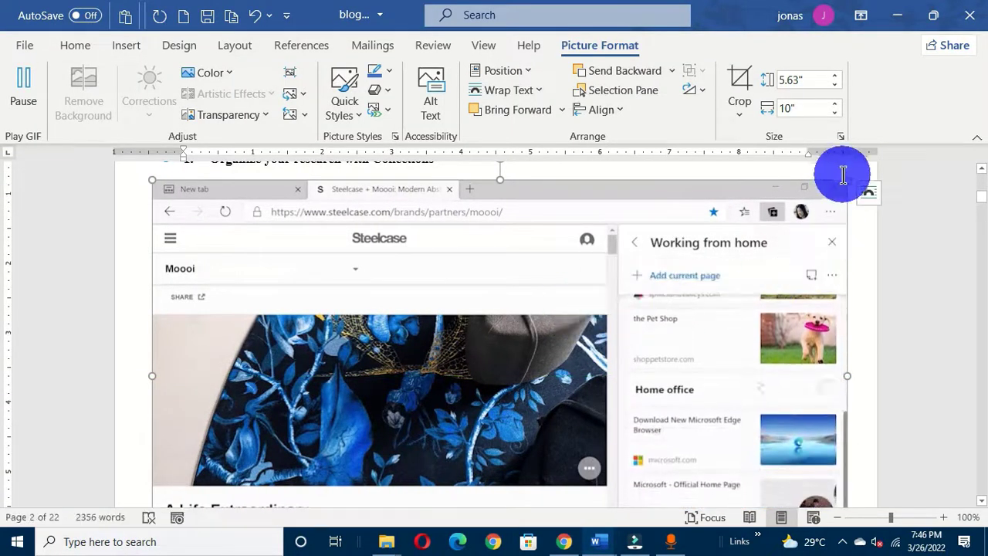
drag(826, 188, 747, 275)
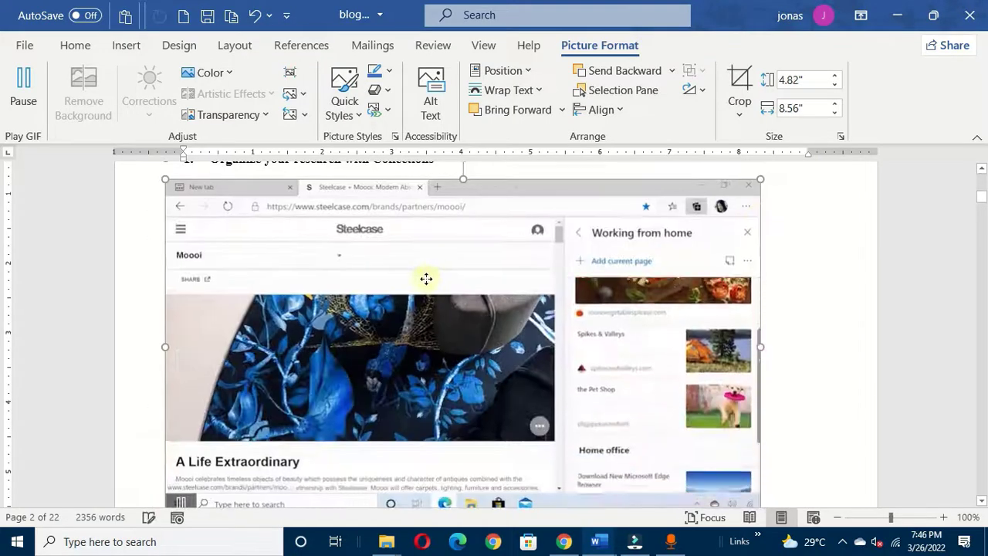
drag(426, 342, 437, 283)
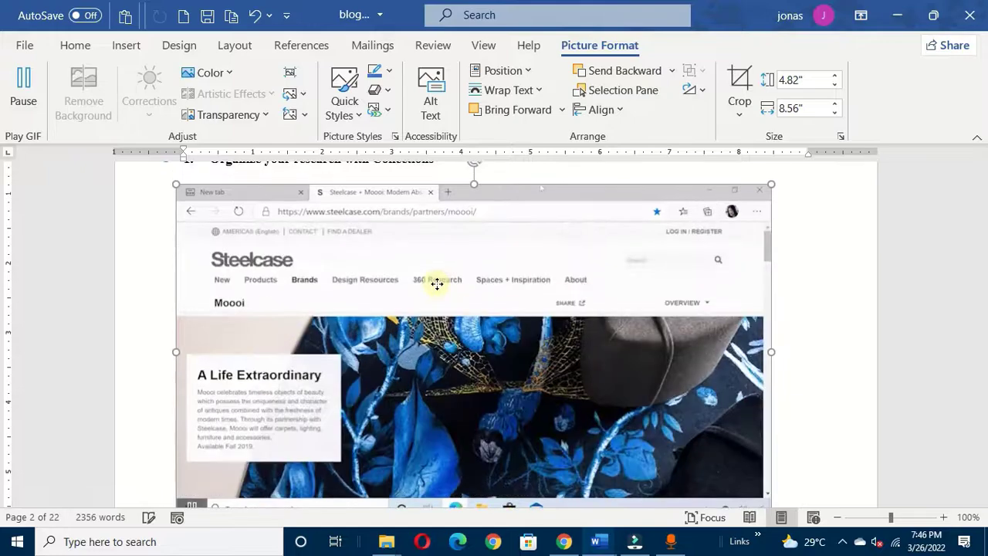
Step: Delete both HYPERLINK field codes from the paragraph beginning "Today, we announce" on page 1
drag(982, 206, 980, 193)
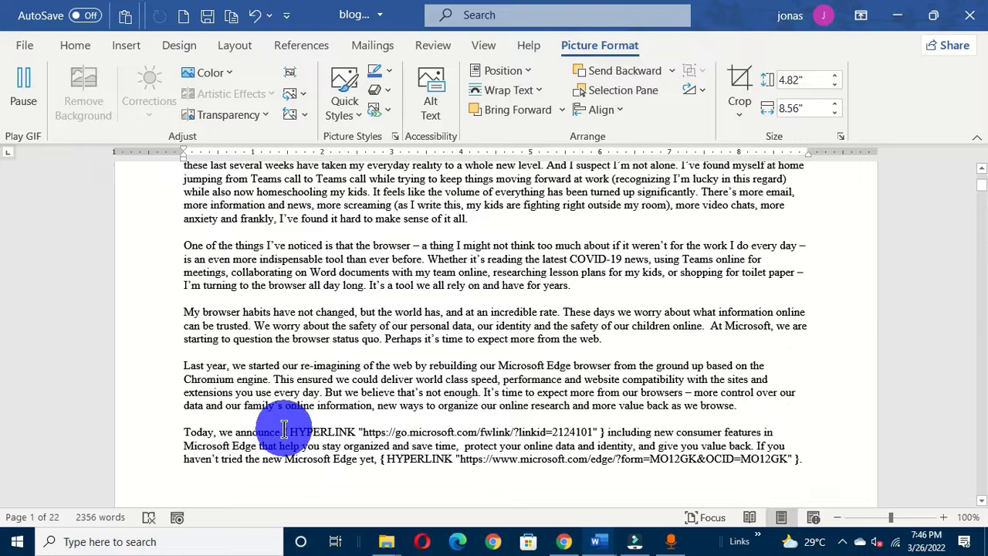
drag(284, 430, 400, 430)
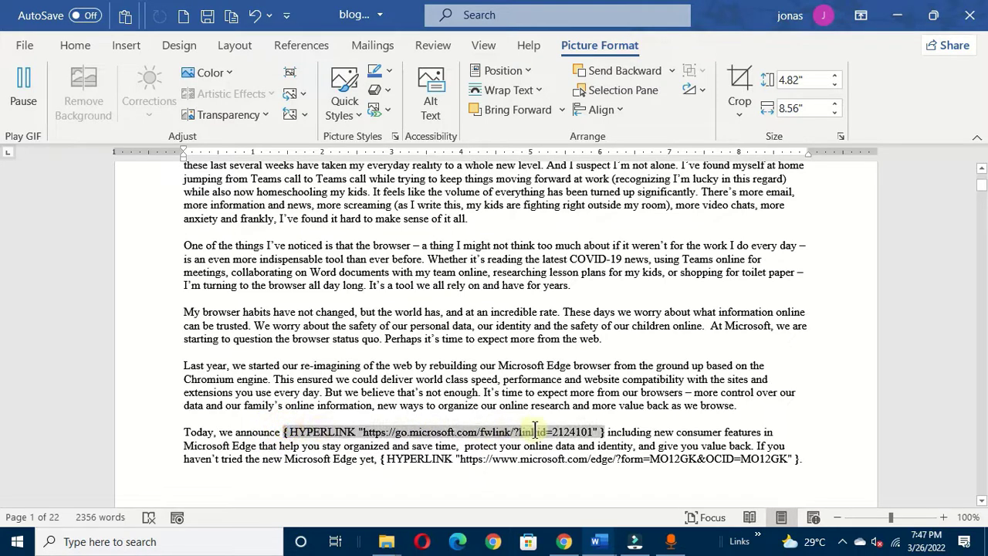
drag(534, 430, 532, 432)
drag(383, 458, 562, 471)
key(Delete)
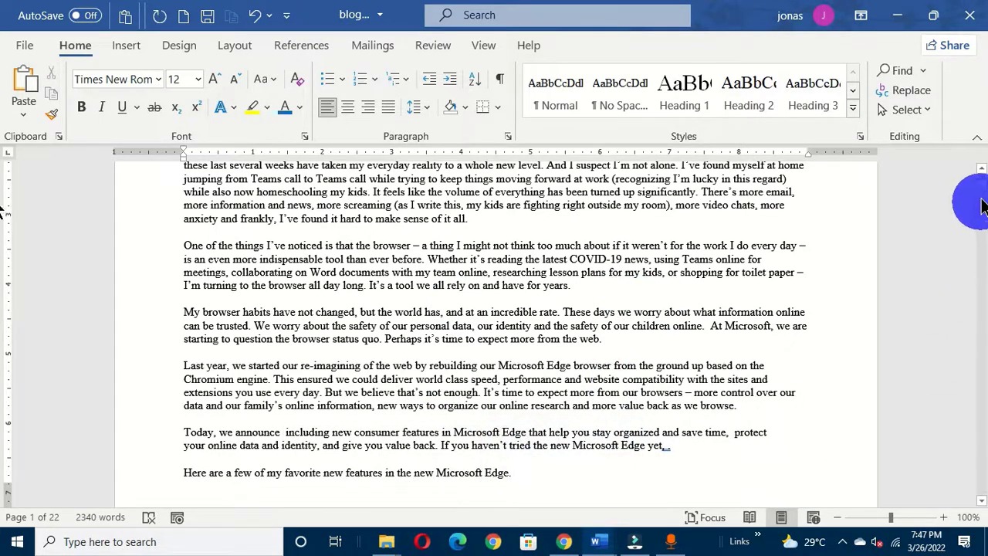
Step: Examine the document's layout, paging through its first seven pages in print preview, and return to editing
drag(984, 196, 984, 243)
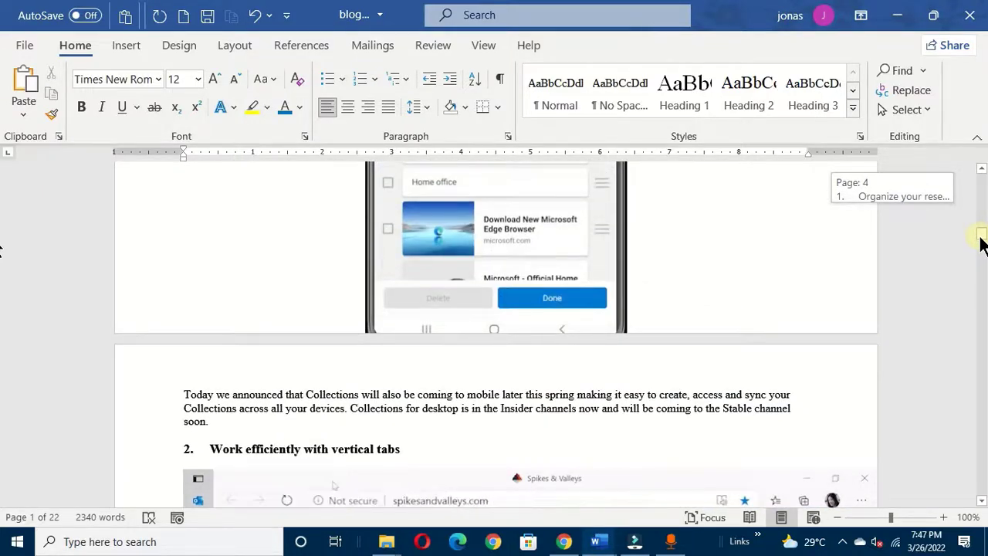
drag(981, 236, 981, 235)
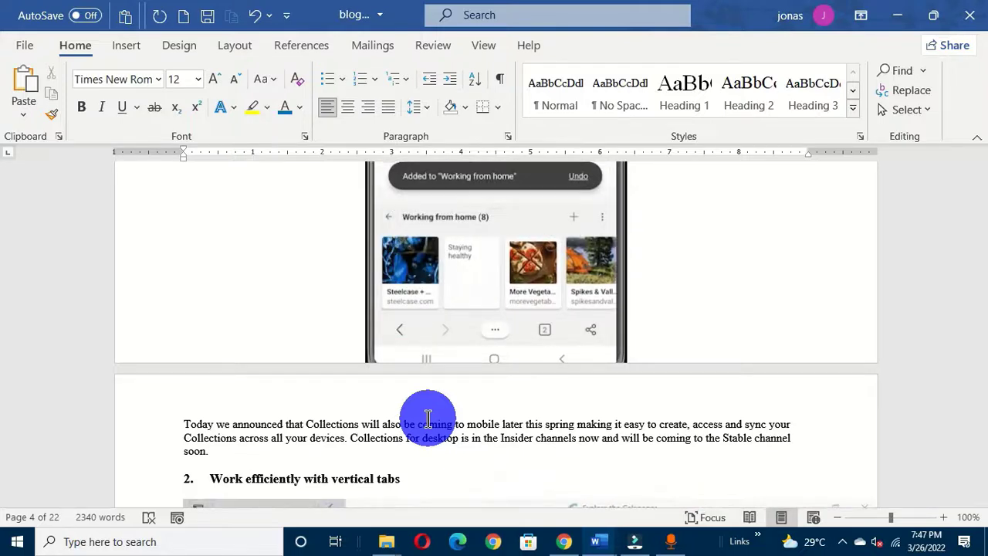
click(21, 47)
click(45, 318)
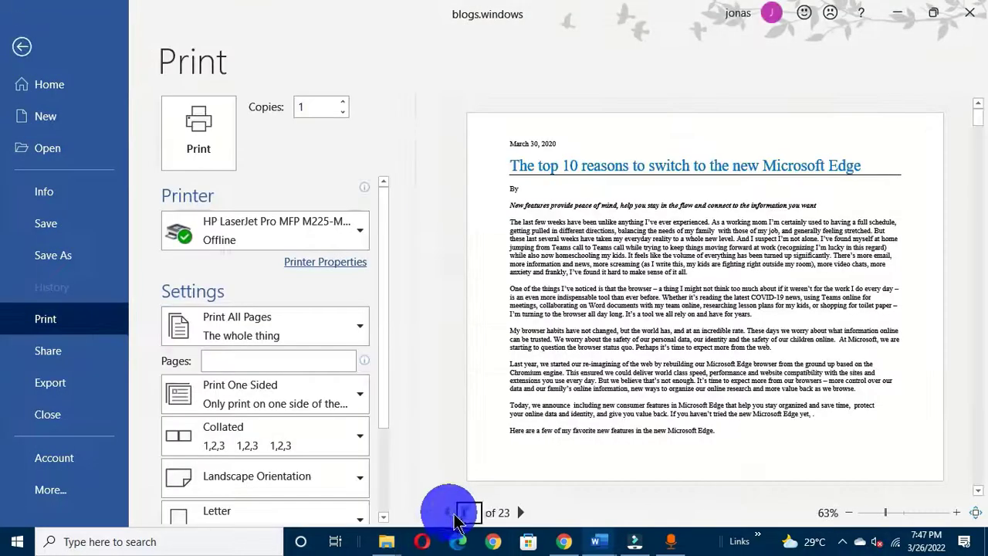
click(520, 512)
click(519, 512)
click(520, 512)
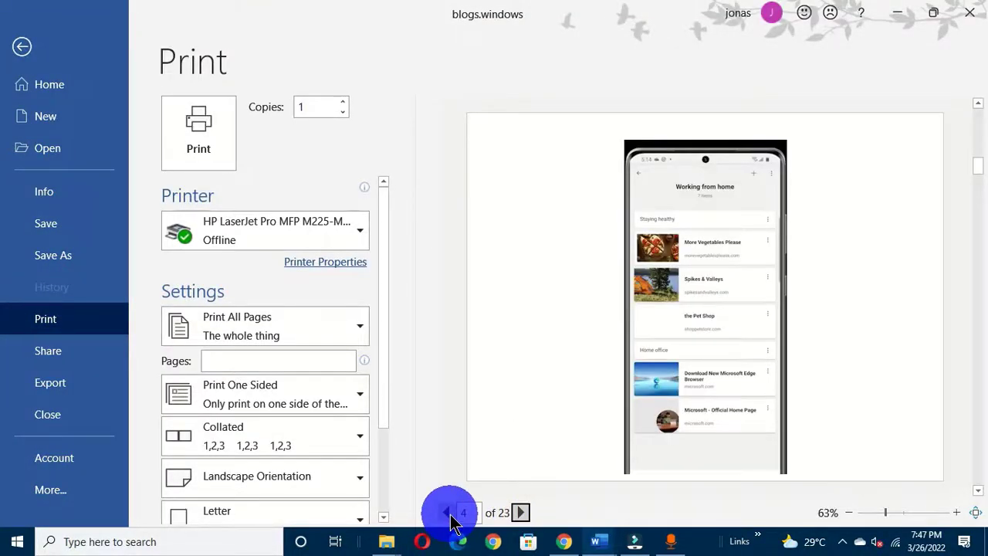
click(446, 512)
click(447, 512)
click(446, 513)
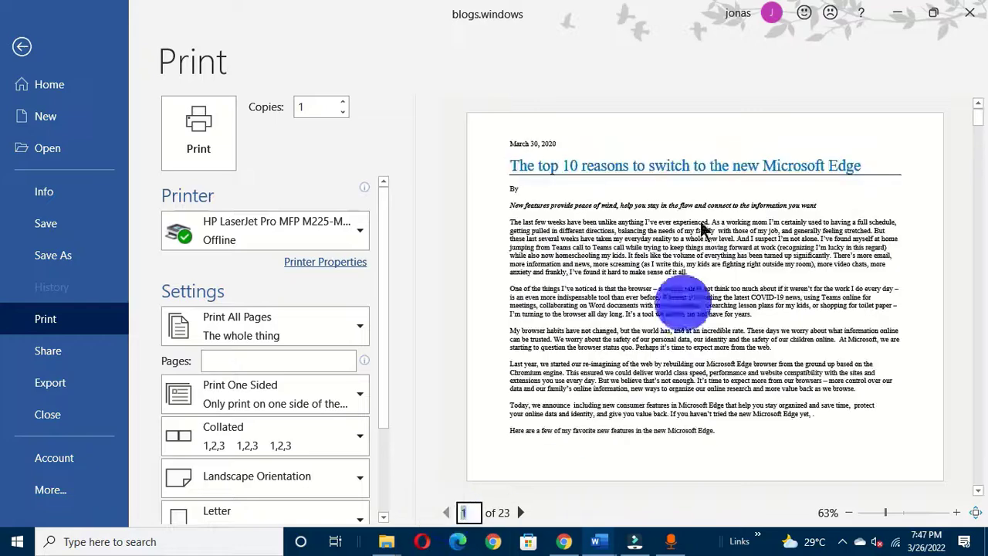
click(519, 513)
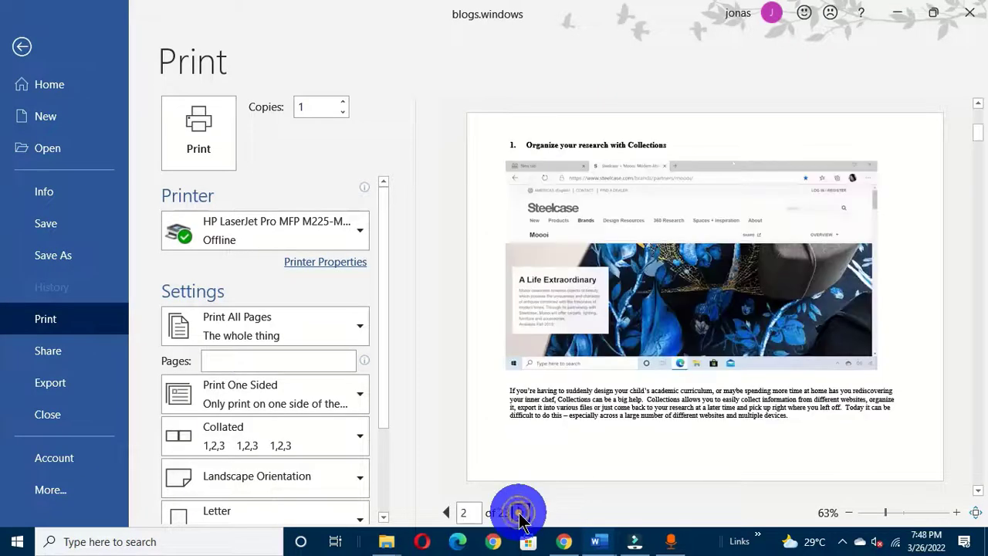
click(519, 513)
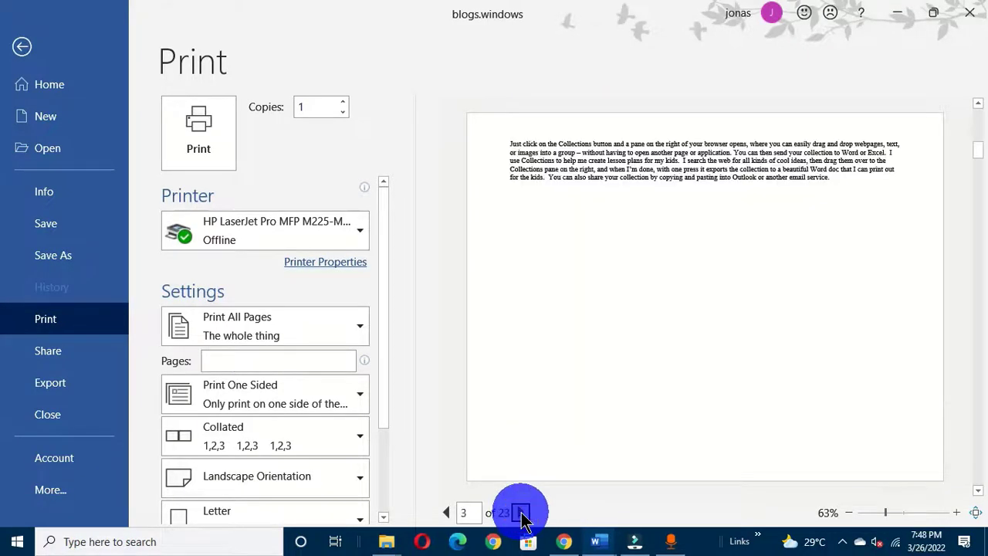
click(521, 512)
click(521, 512)
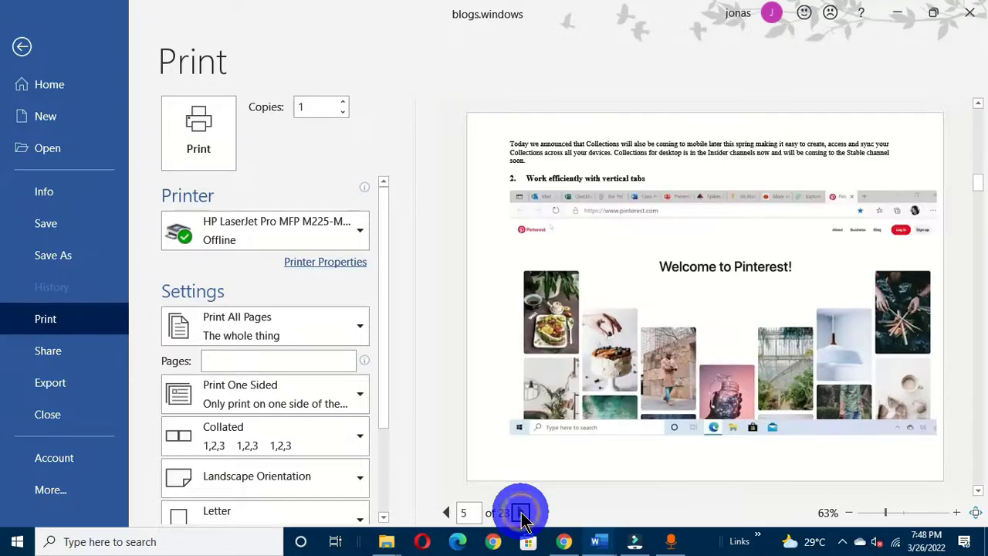
click(521, 513)
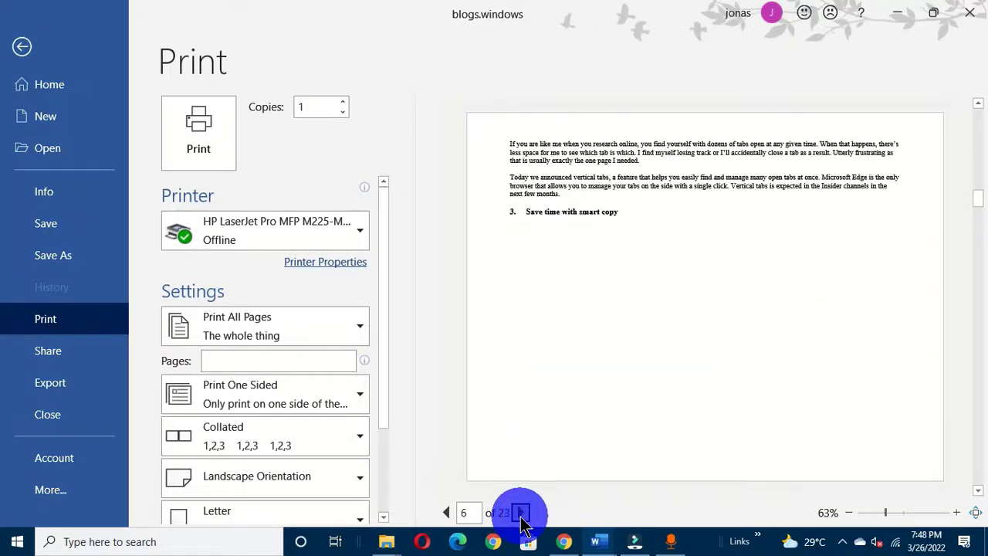
click(521, 513)
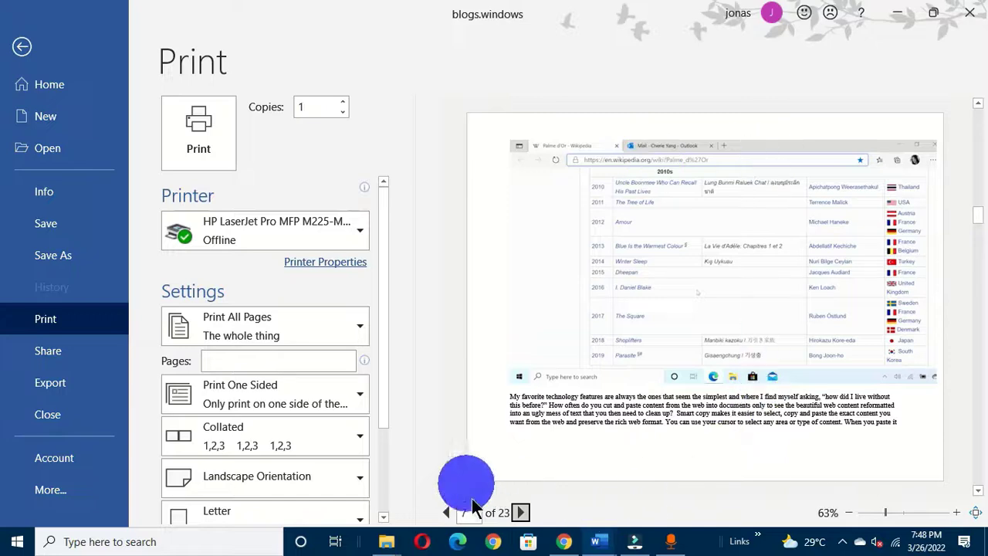
click(21, 46)
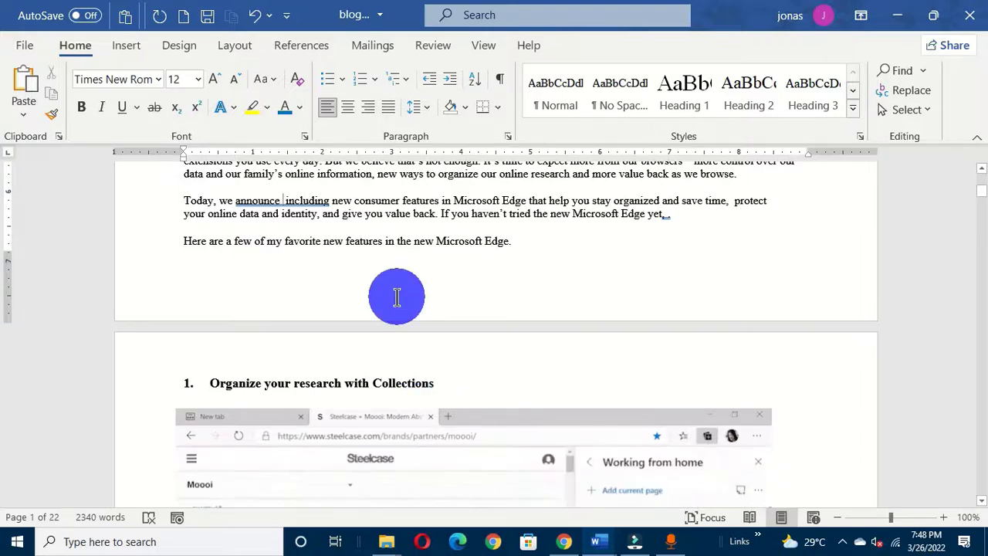
Step: Save a copy of the document on the Desktop as a PDF under the file name blogs.windows
click(25, 48)
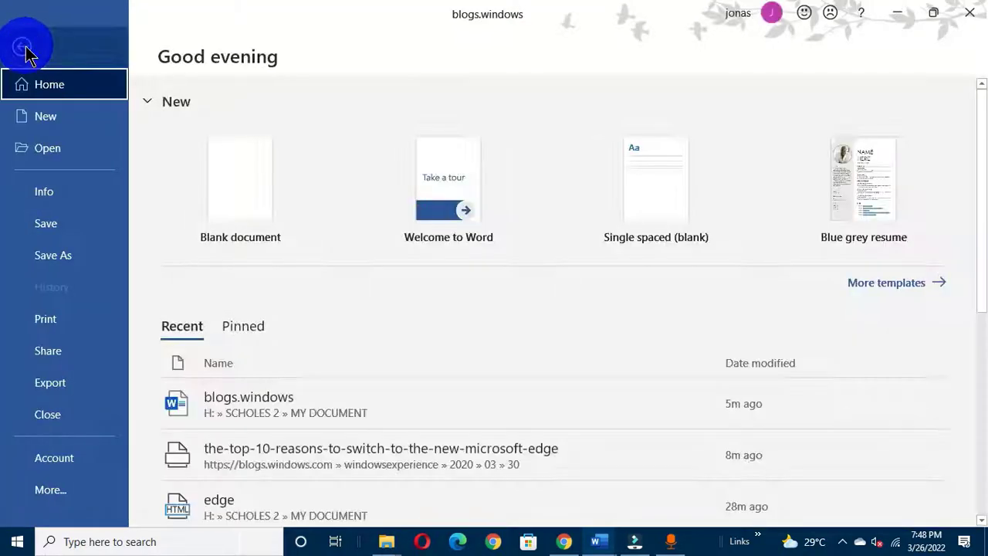
click(55, 267)
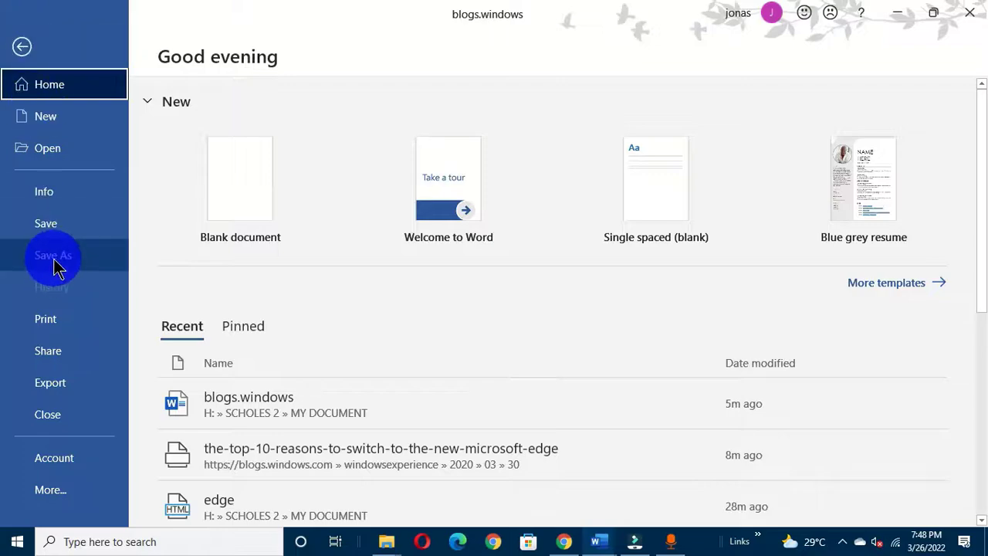
click(224, 364)
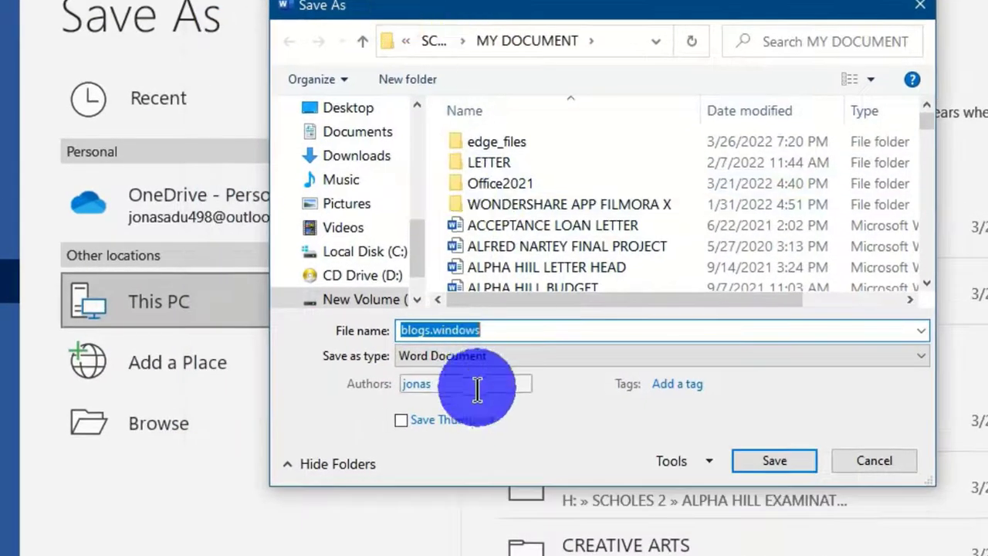
click(494, 358)
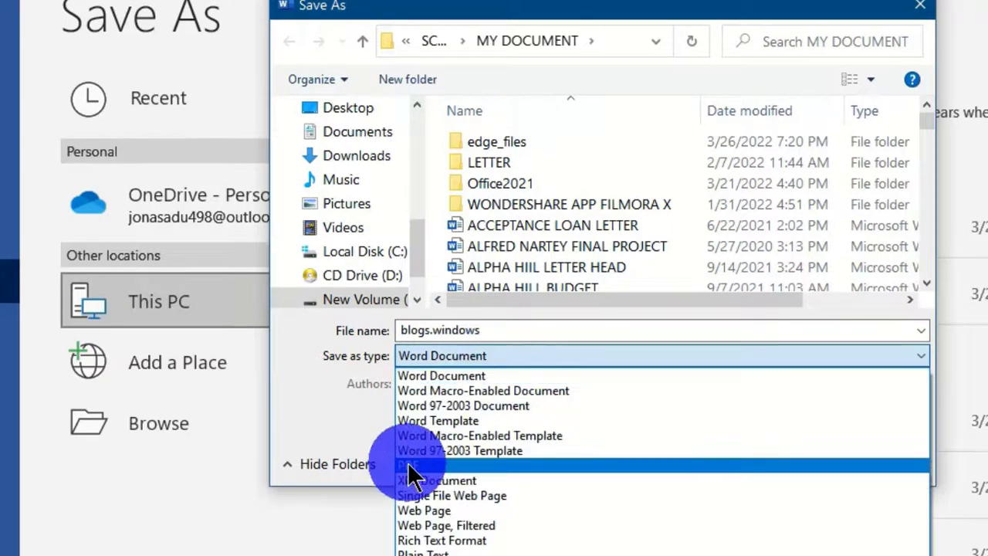
click(416, 468)
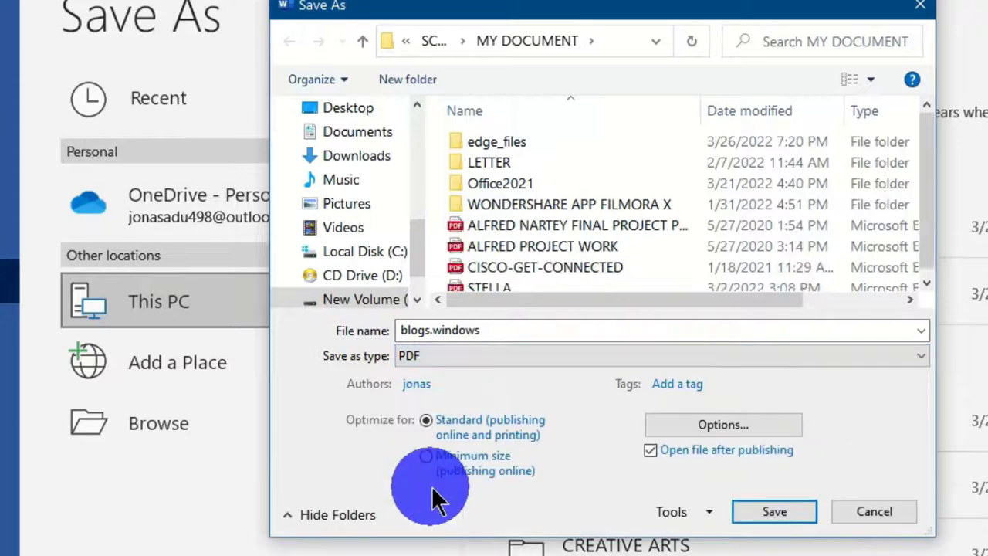
drag(525, 7, 449, 2)
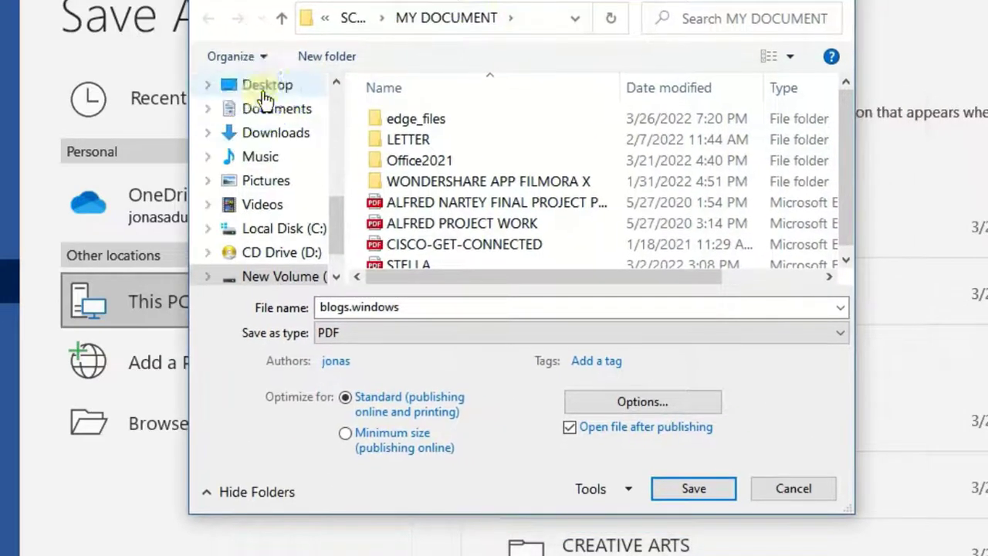
click(255, 86)
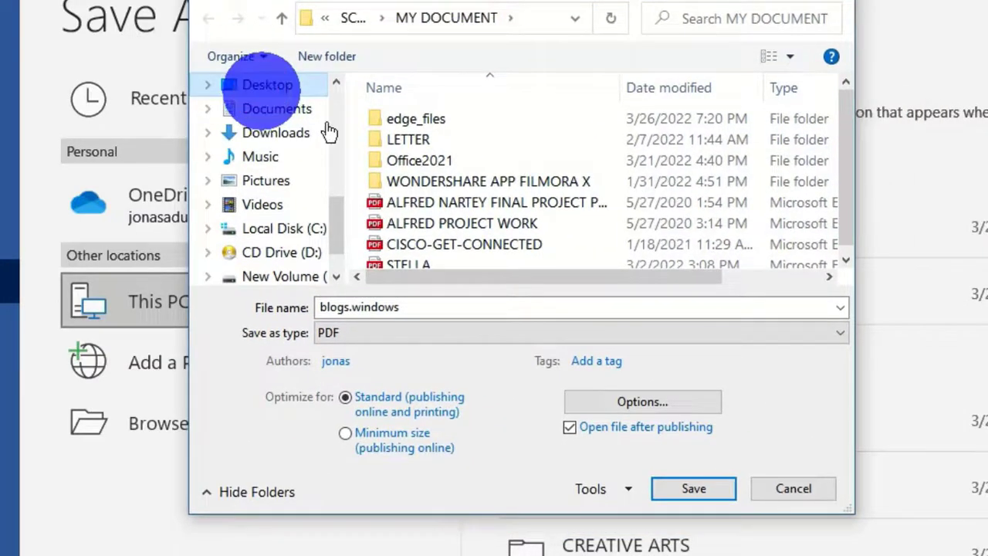
click(675, 488)
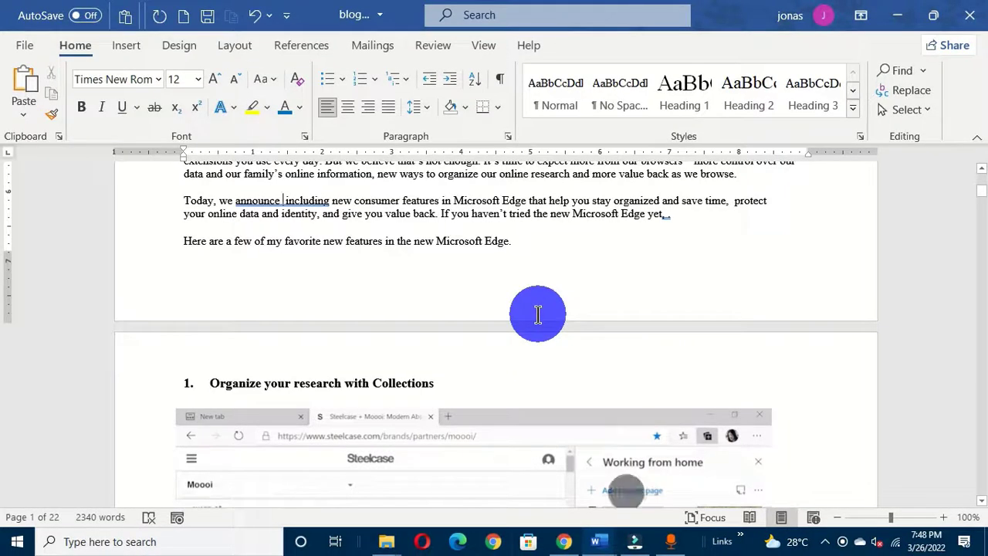
Step: Minimize the open Word windows, open the blogs.windows PDF from the desktop in Microsoft Edge and examine its first pages
click(899, 17)
click(895, 17)
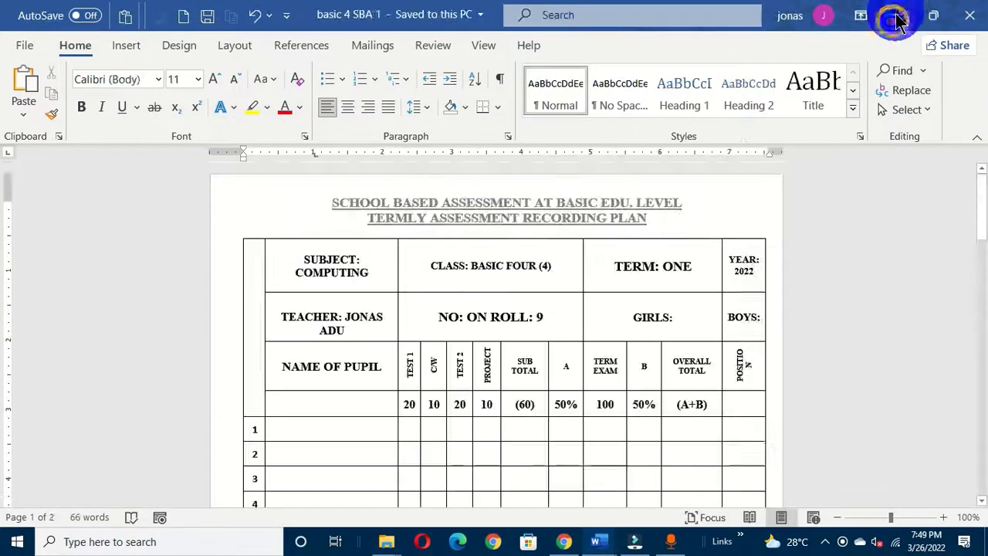
click(893, 17)
double_click(84, 174)
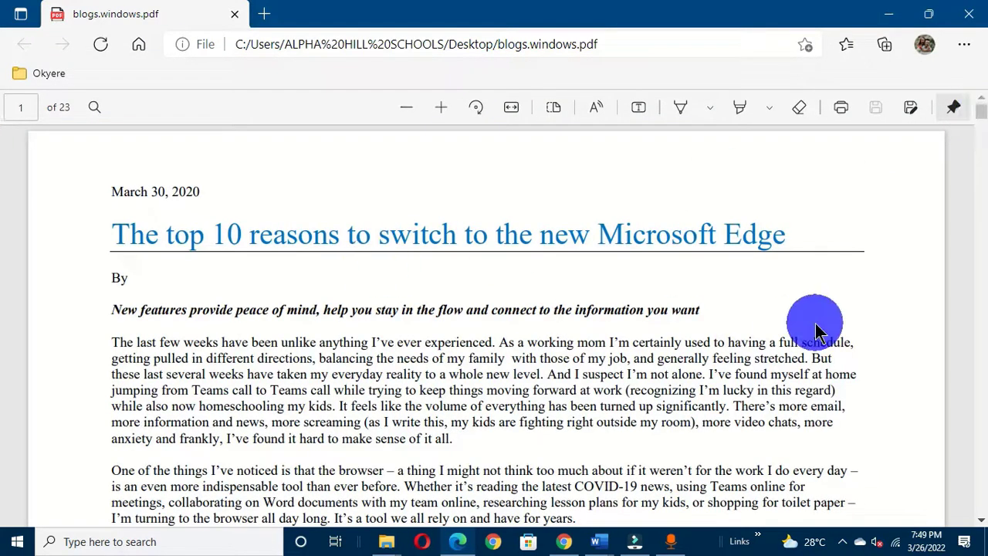
drag(980, 114, 979, 134)
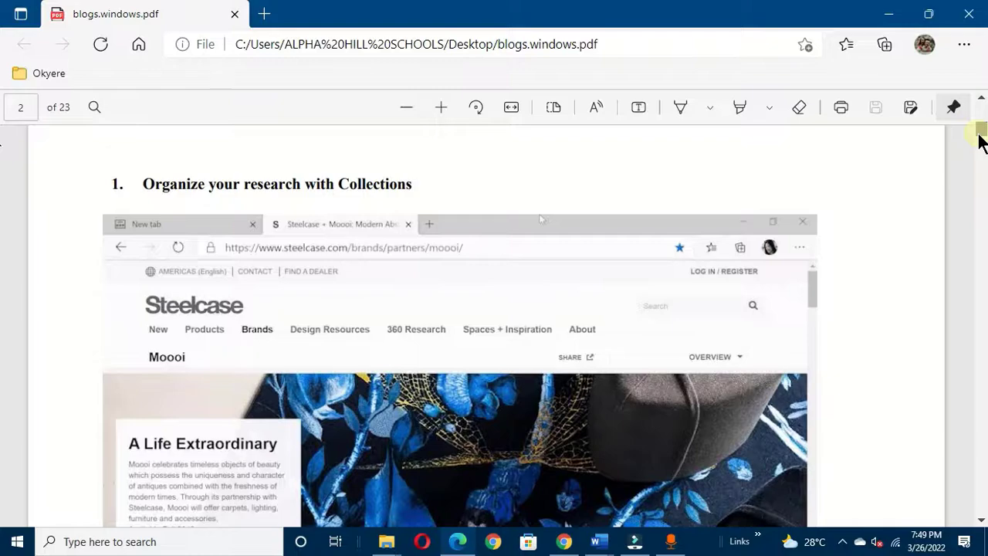
mouse_move(980, 139)
mouse_down()
mouse_move(961, 280)
mouse_move(964, 132)
mouse_up()
click(315, 265)
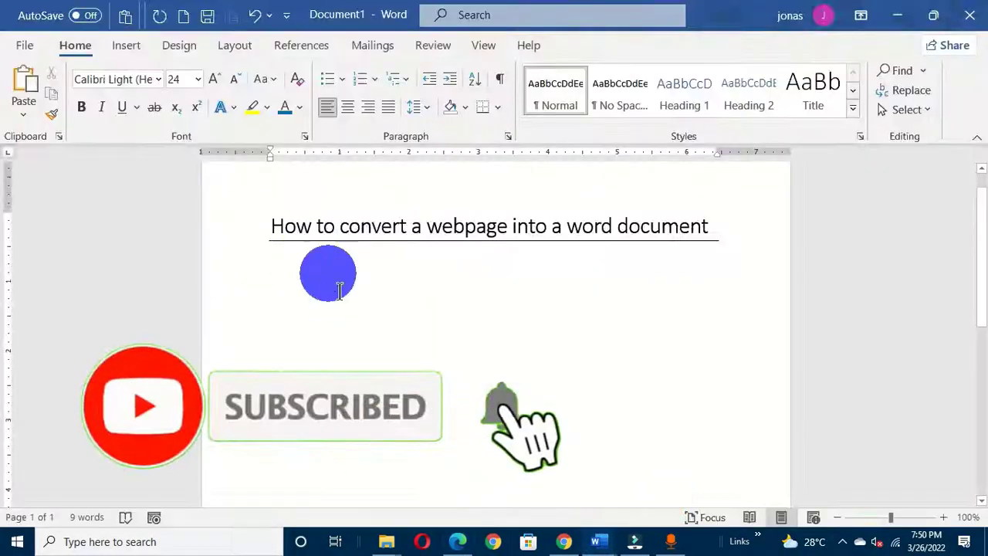